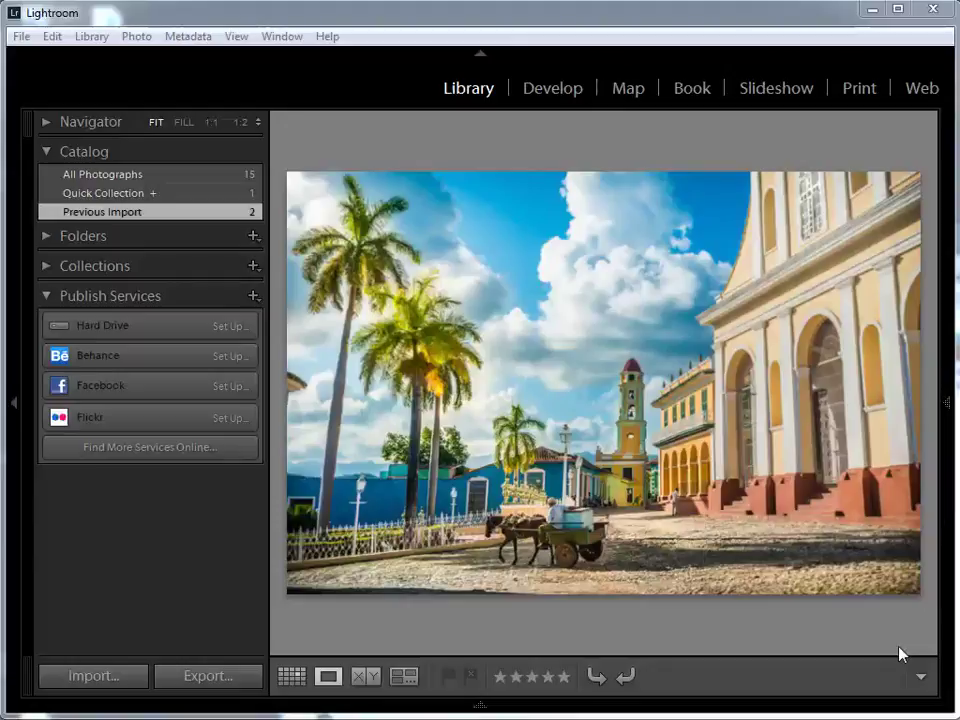
Import Trinidad.dng from the Desktop's Start_Images folder, adding it to the catalog without moving it
left_click(110, 678)
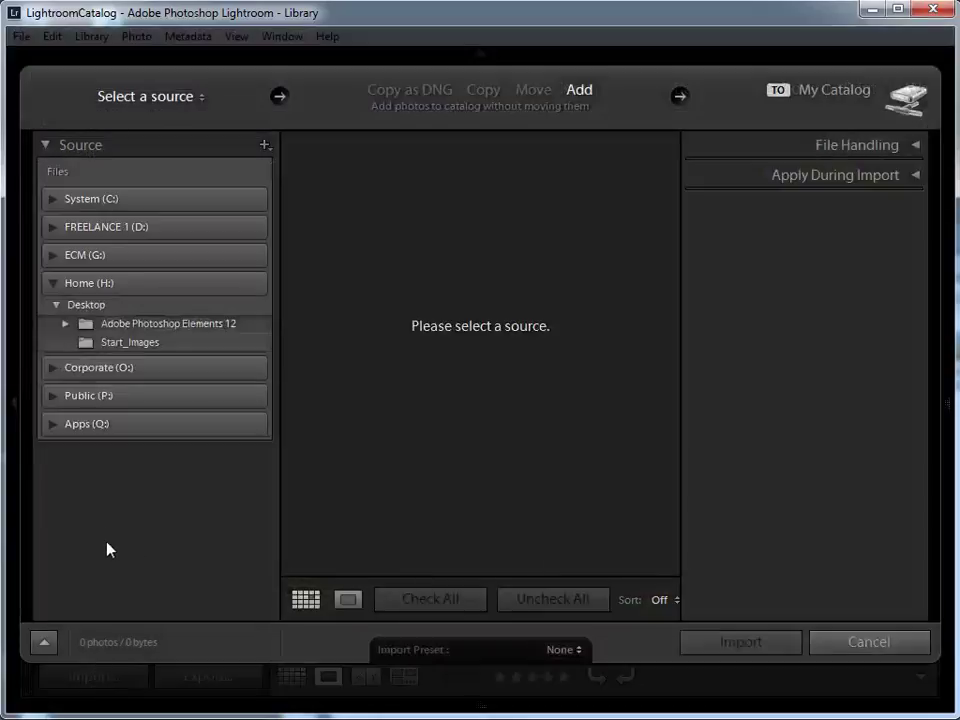
left_click(132, 346)
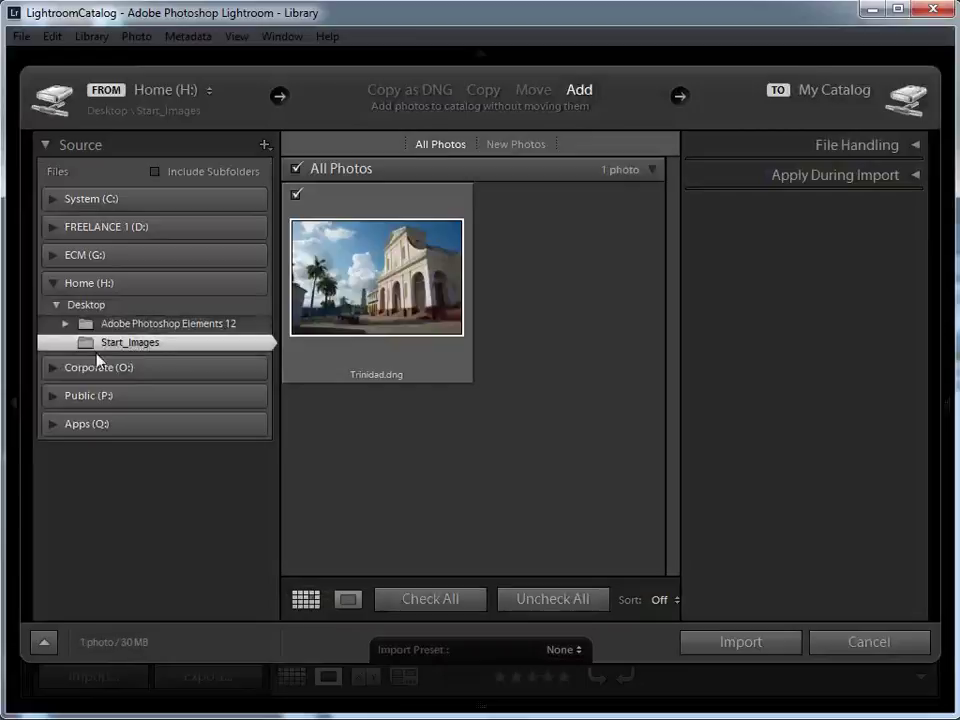
left_click(745, 644)
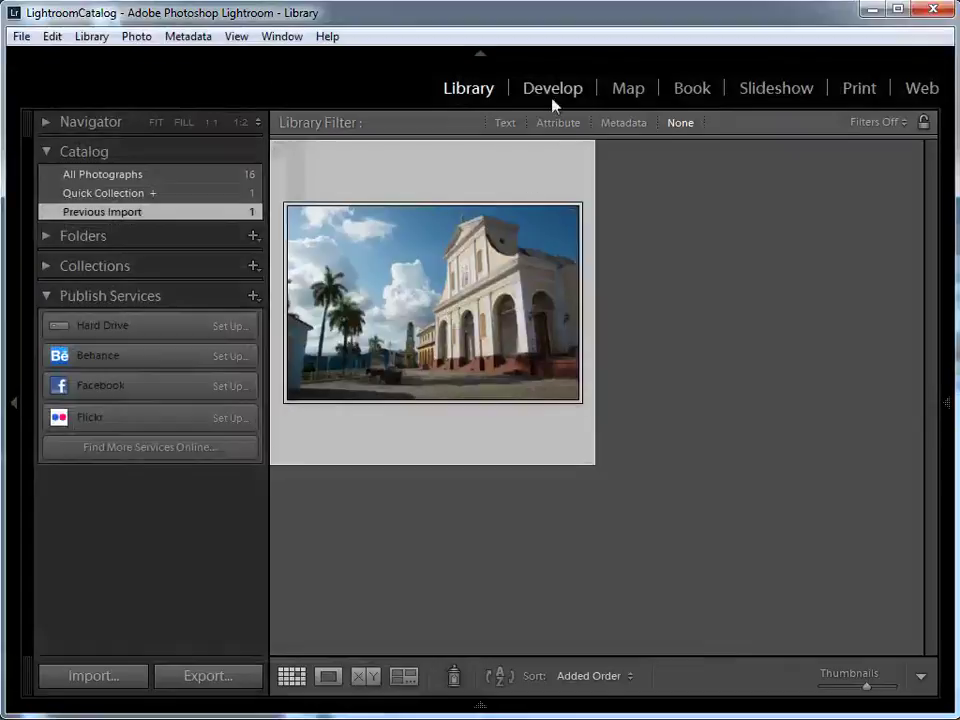
Develop the imported photo with lens profile corrections enabled and chromatic aberration removed
left_click(553, 92)
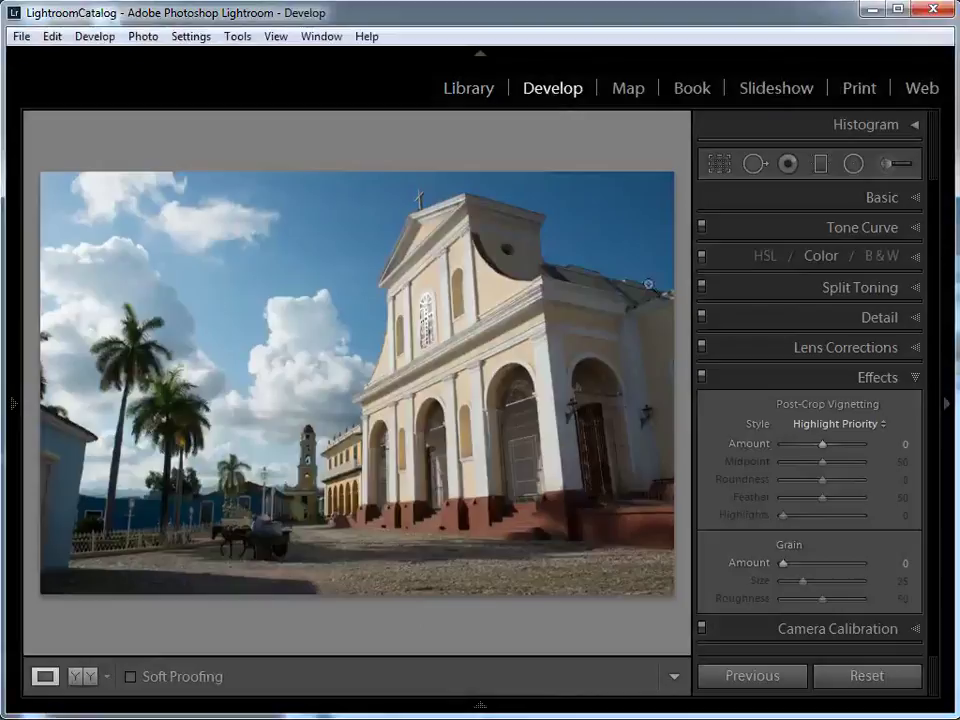
left_click(889, 353)
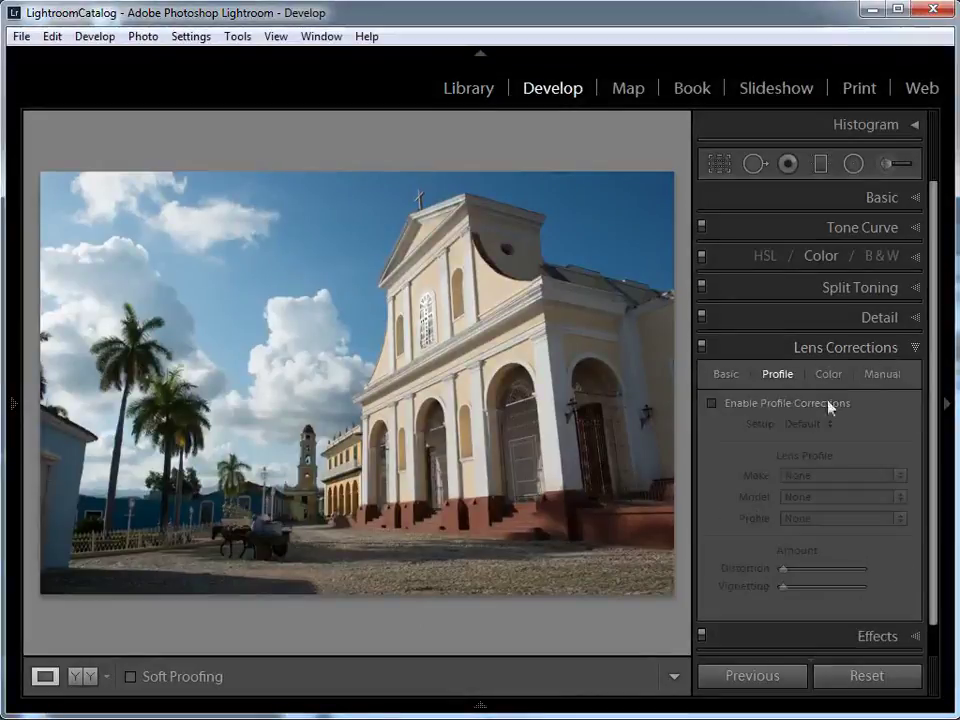
left_click(727, 377)
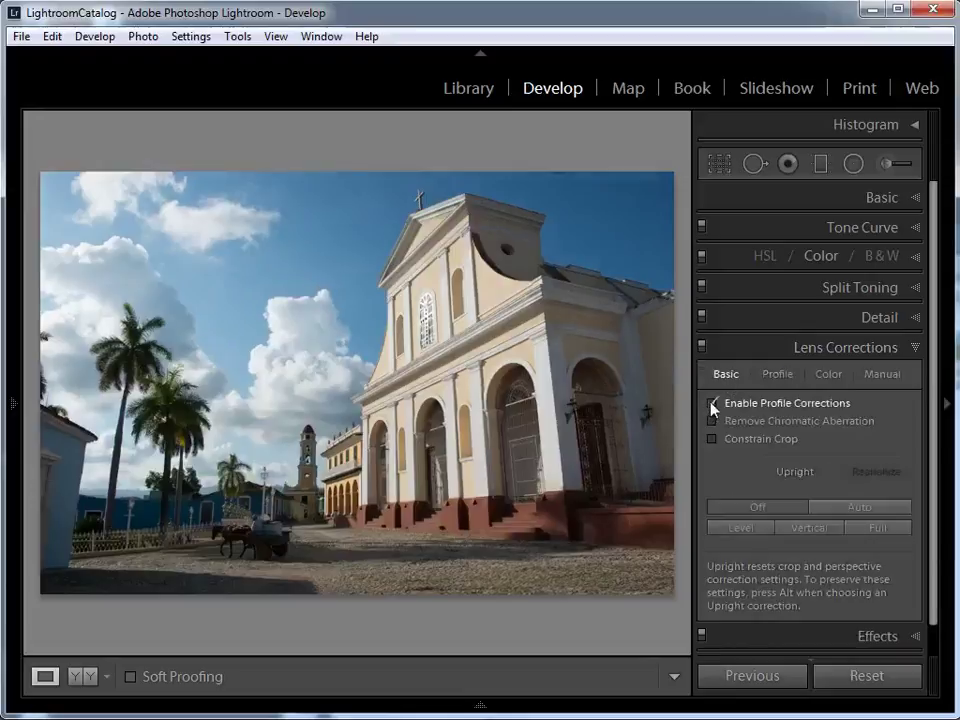
left_click(711, 404)
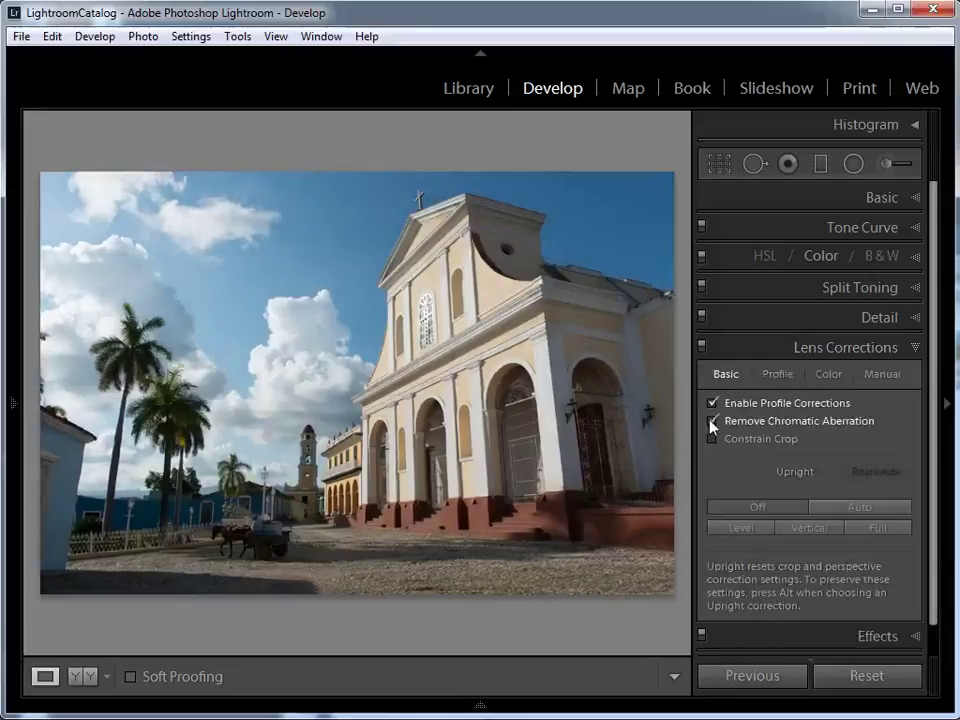
left_click(712, 421)
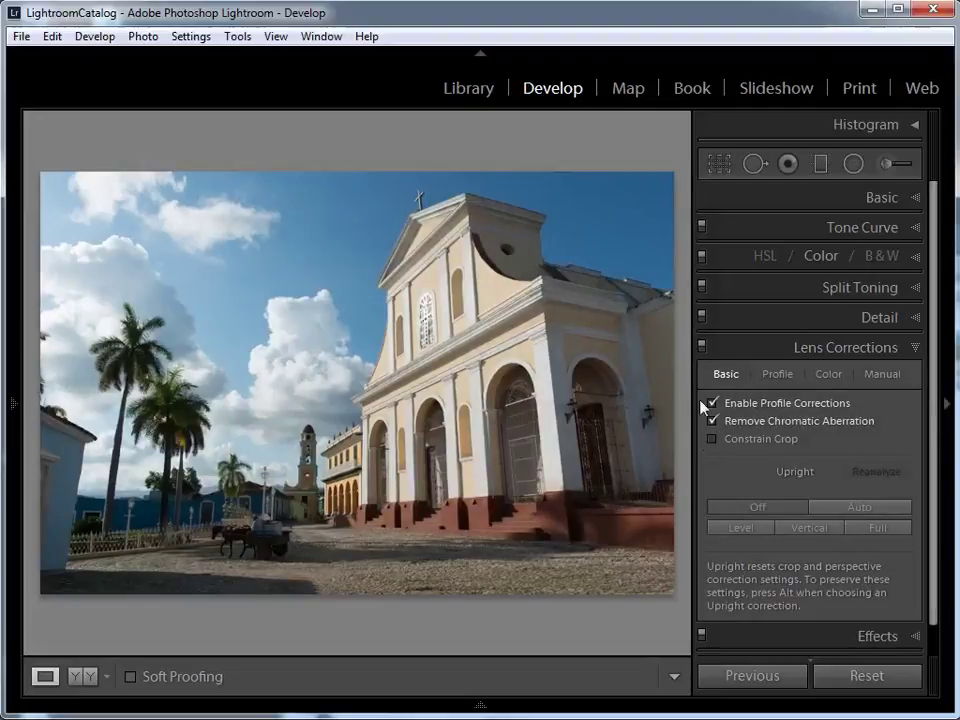
Examine the make, model and profile options of the lens profile applied to the photo
left_click(780, 375)
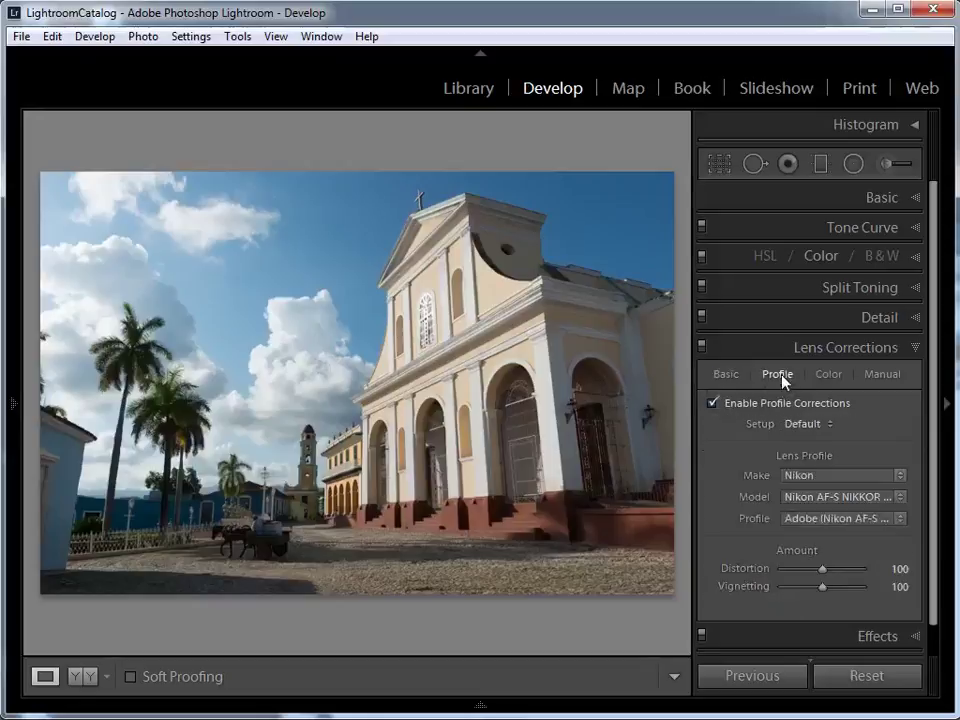
left_click(814, 519)
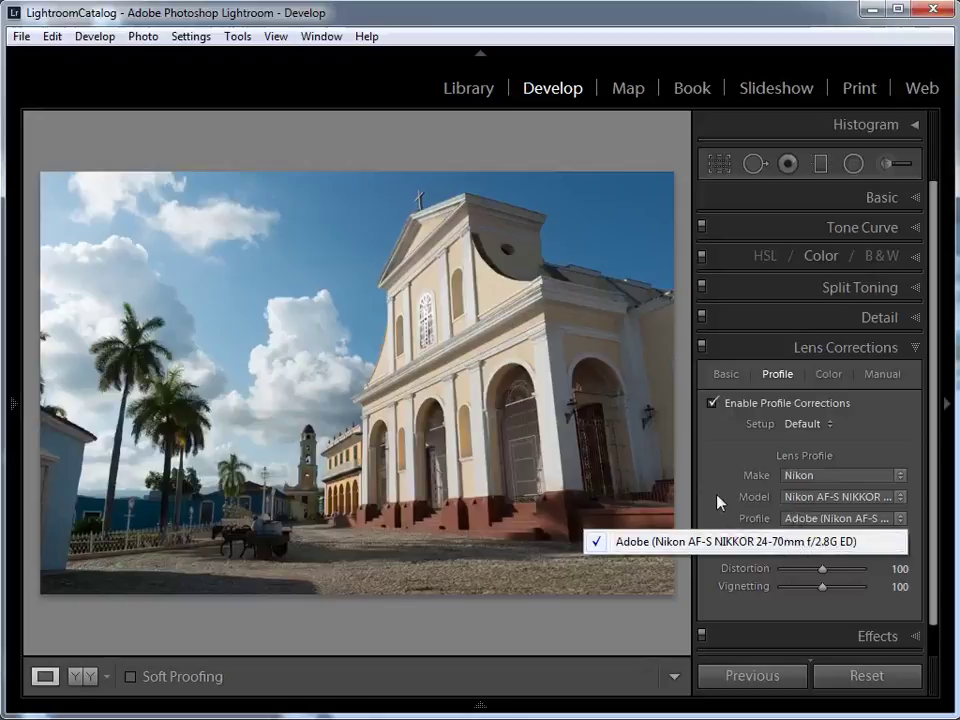
left_click(718, 501)
left_click(829, 505)
left_click(829, 505)
left_click(834, 476)
left_click(830, 480)
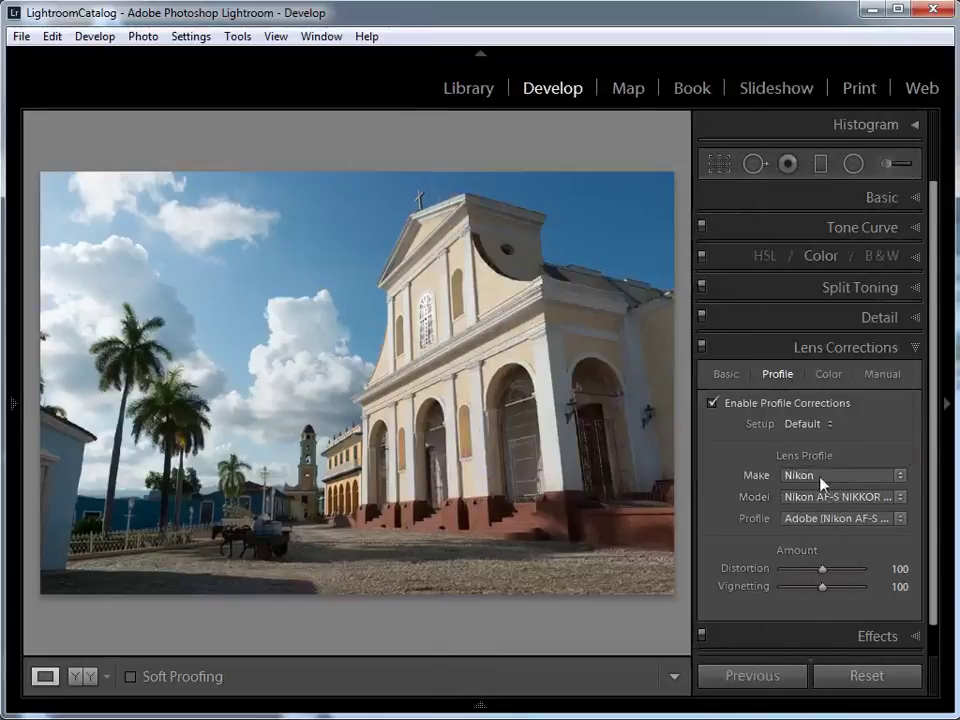
Apply the Level Upright correction to straighten the photo
left_click(727, 375)
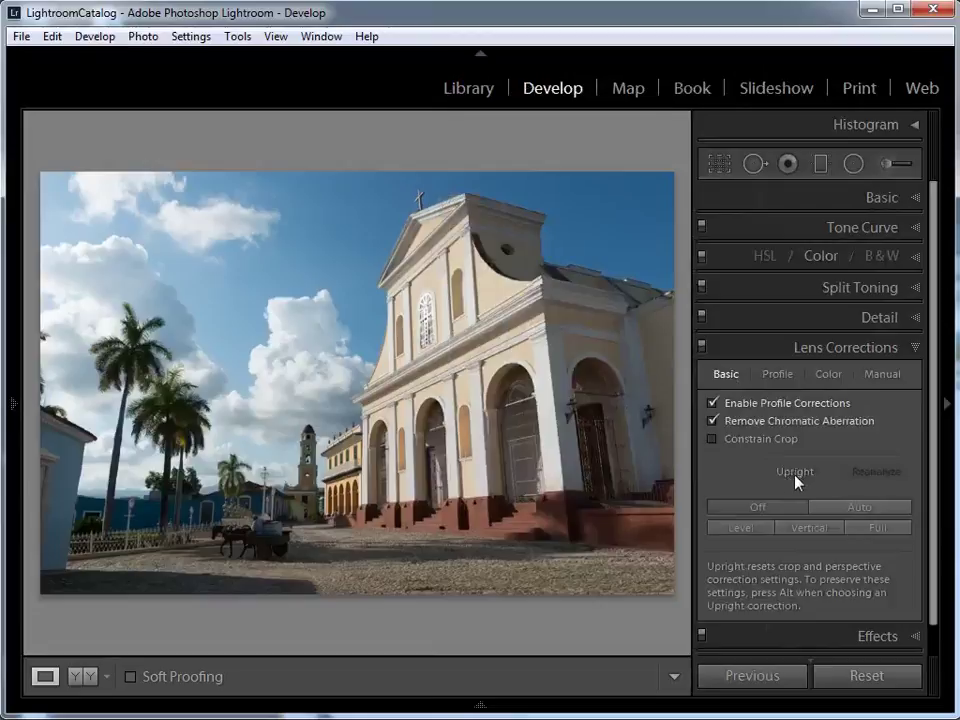
left_click(723, 528)
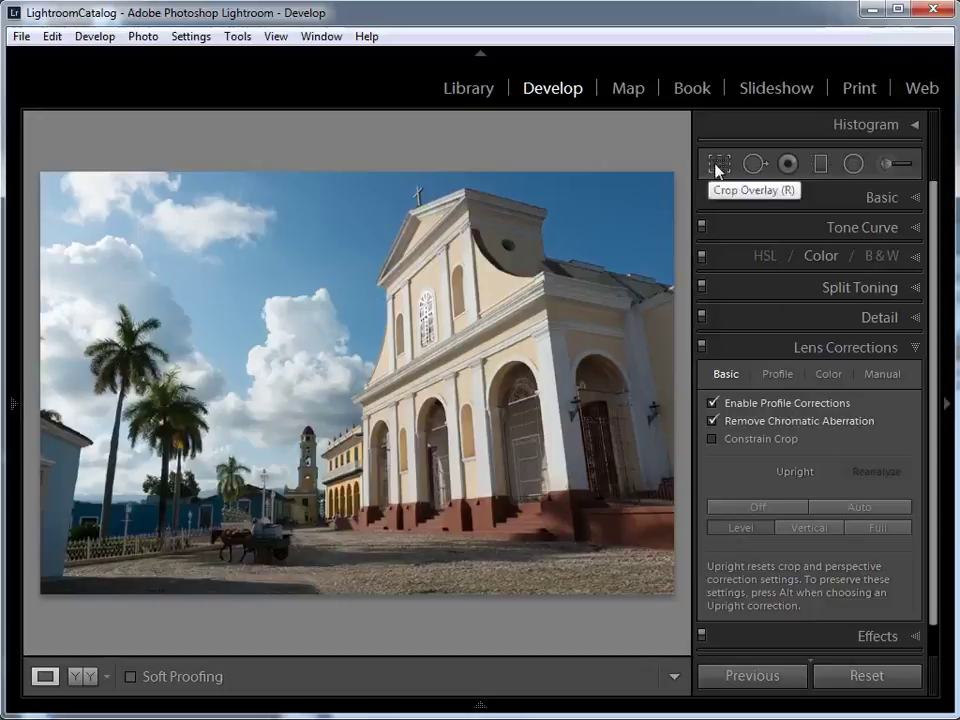
Crop the photo at its original aspect ratio, trimming the upper sky and the church's right side while keeping the palms, bell tower and cart
left_click(717, 166)
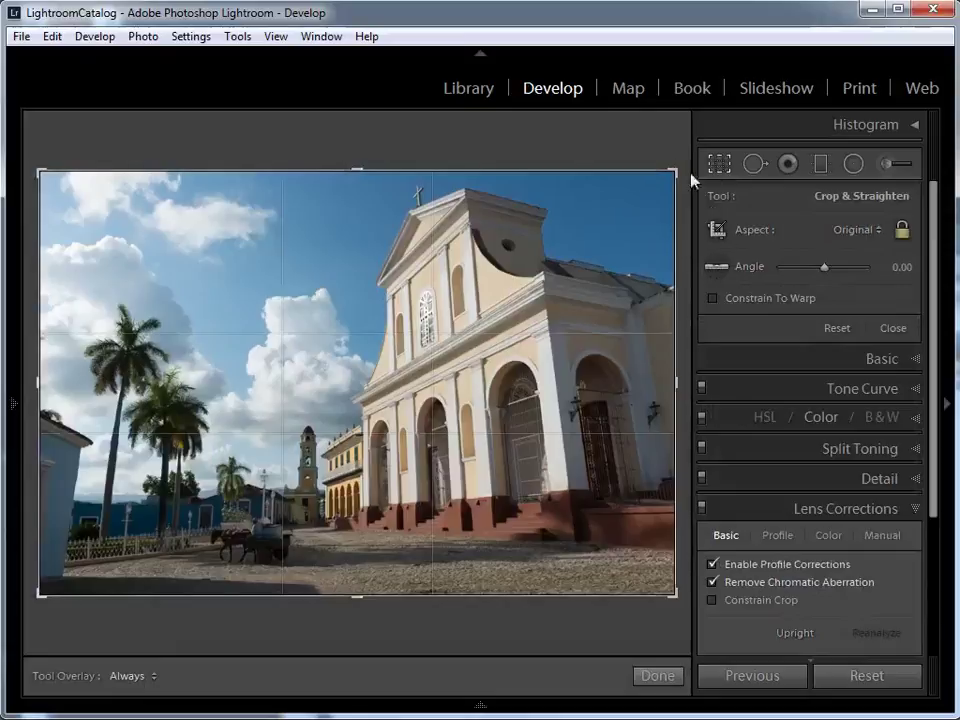
left_click_drag(674, 172, 585, 229)
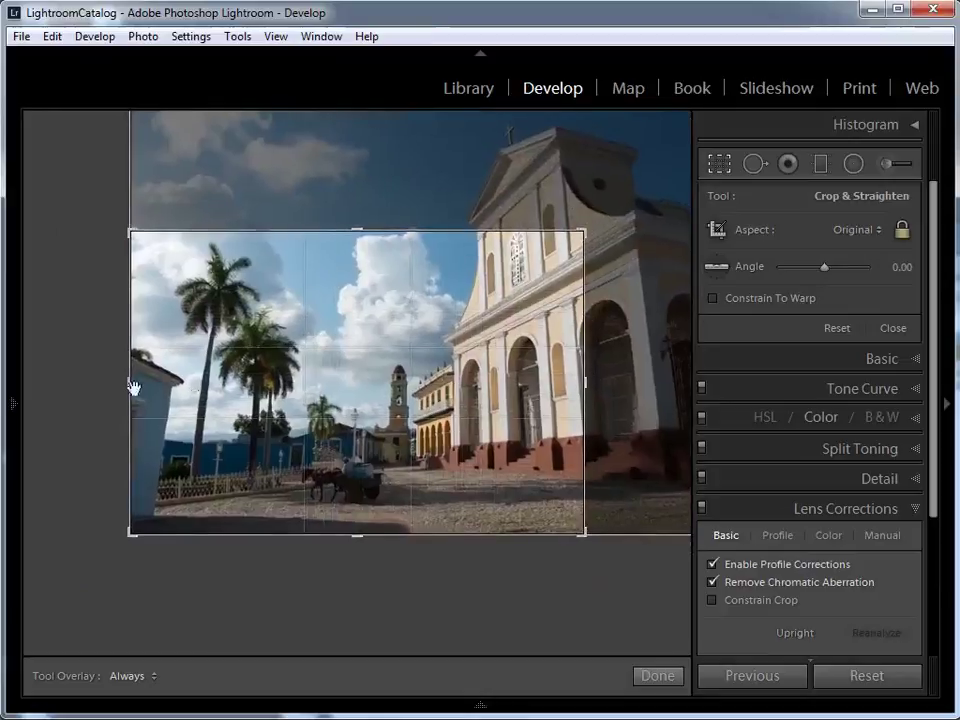
left_click_drag(125, 383, 133, 381)
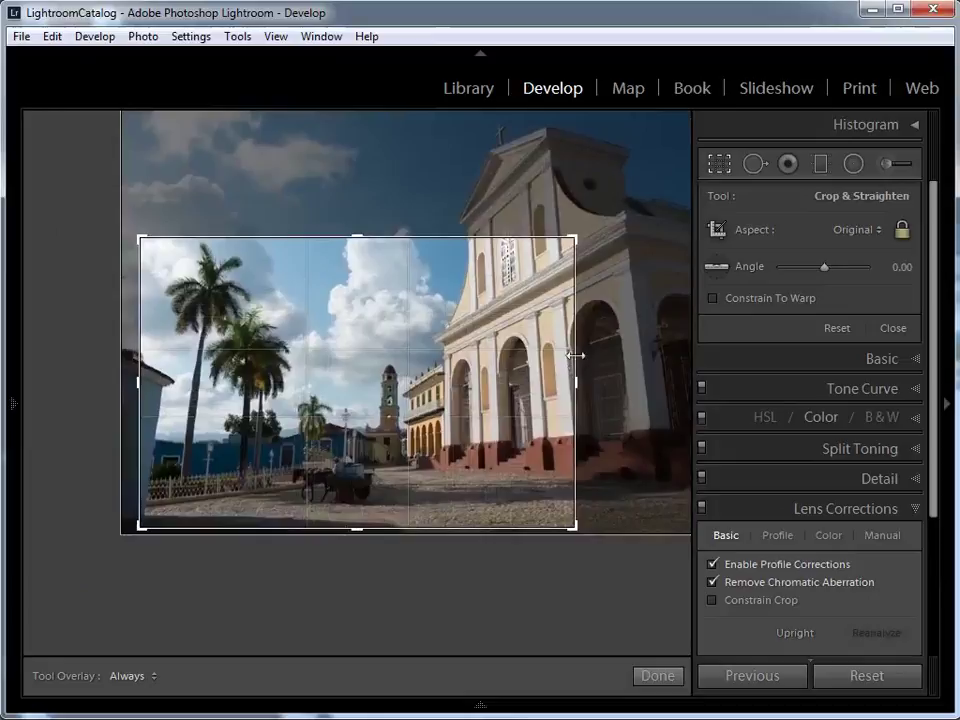
left_click_drag(574, 387, 568, 393)
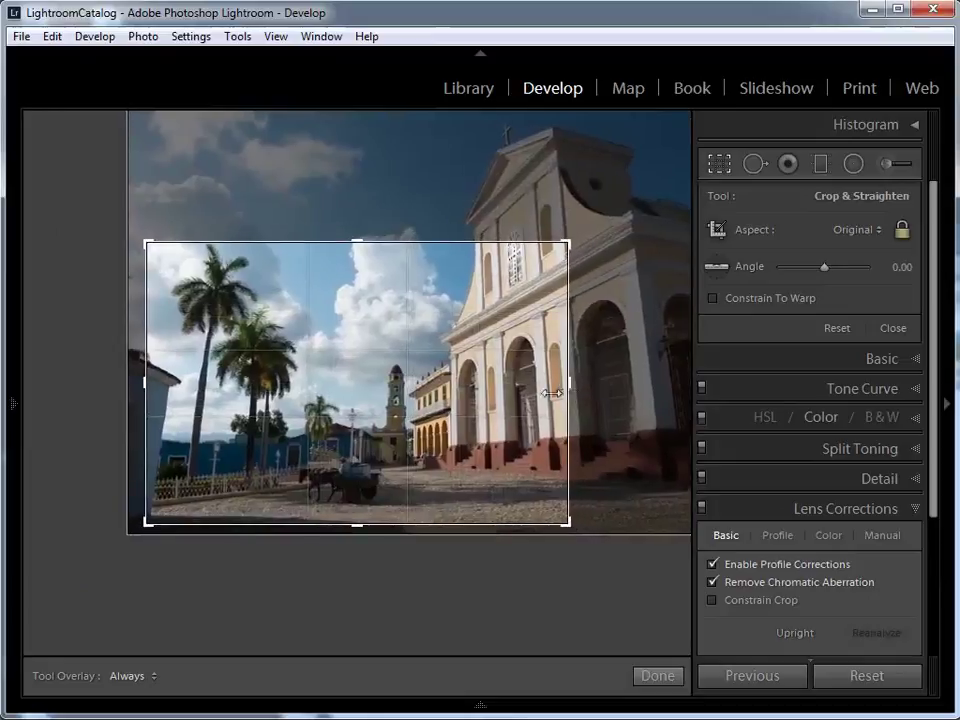
left_click_drag(508, 399, 506, 401)
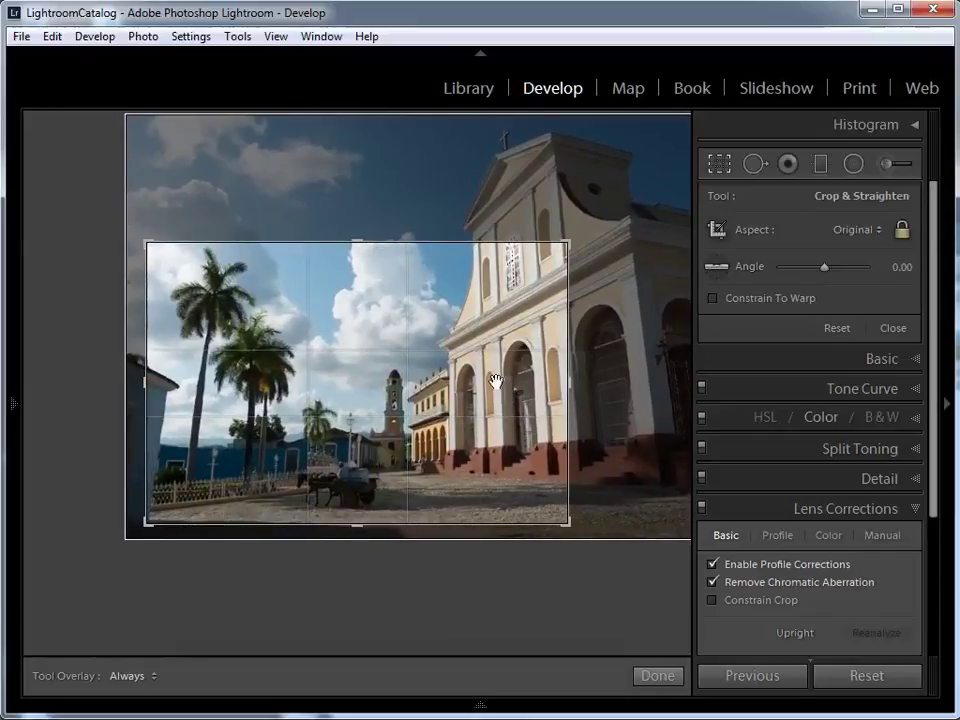
left_click(669, 679)
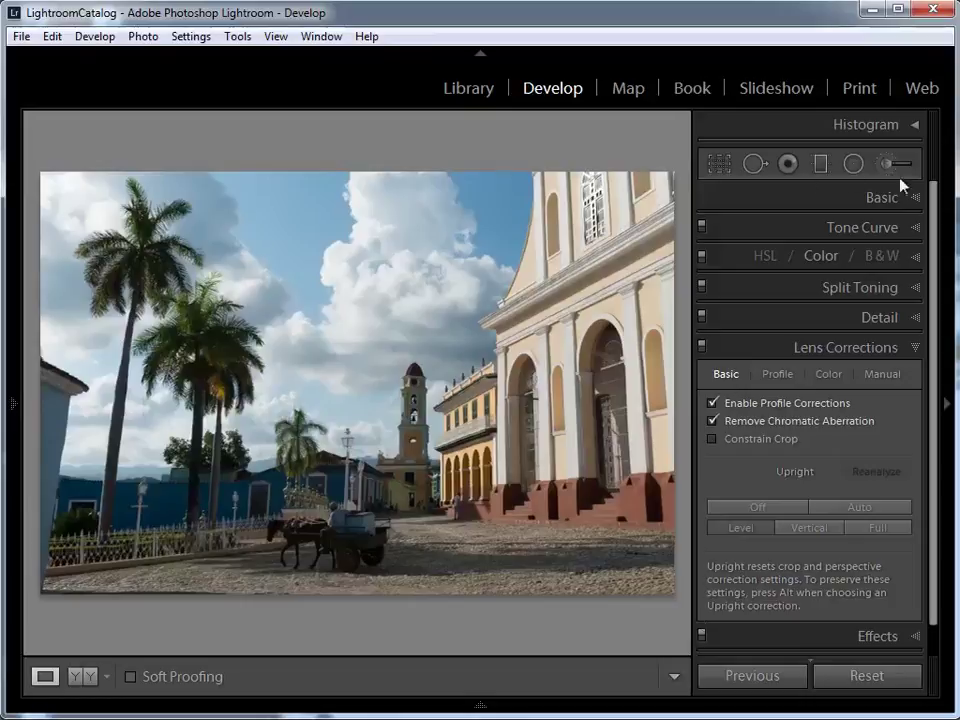
Show the histogram and set the photo's Contrast to +81, Highlights to -100, Shadows to +100 and Blacks to +100
left_click(884, 198)
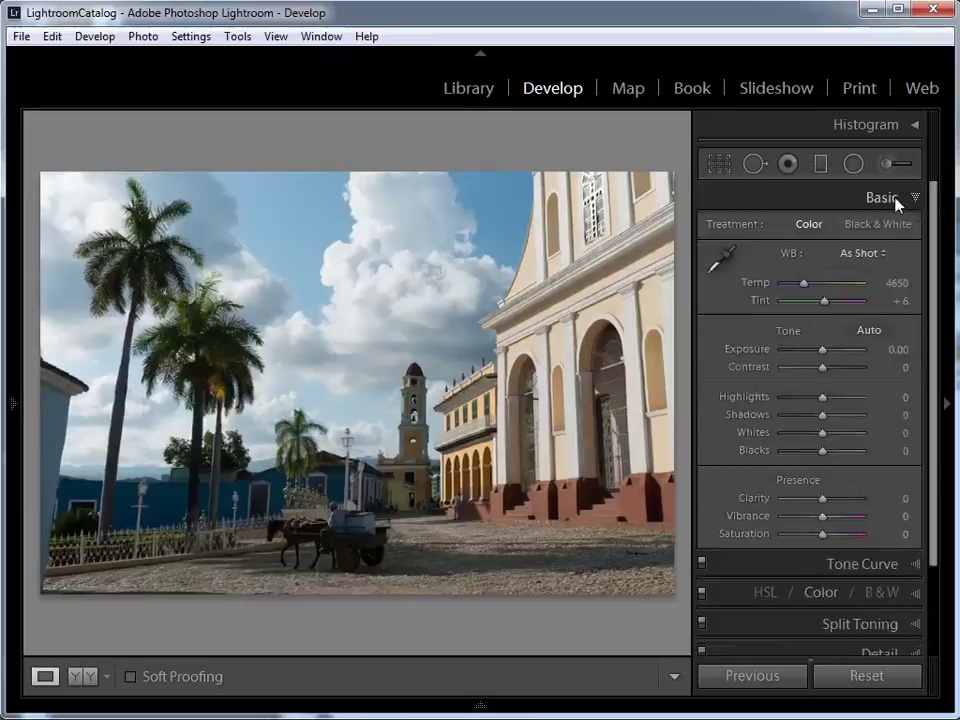
left_click(903, 128)
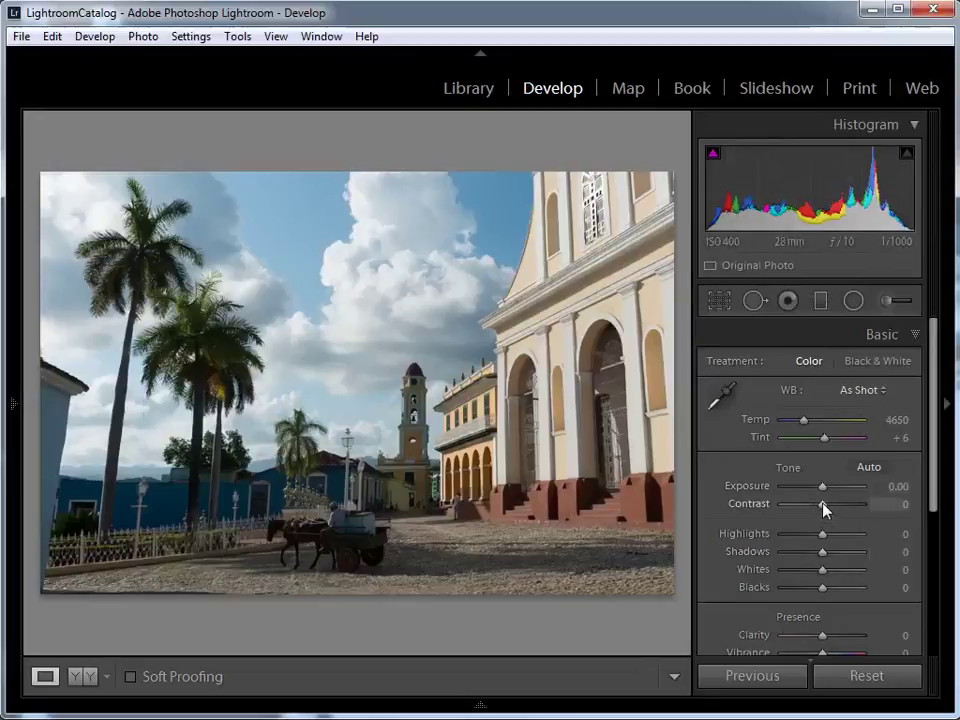
left_click_drag(825, 508, 855, 508)
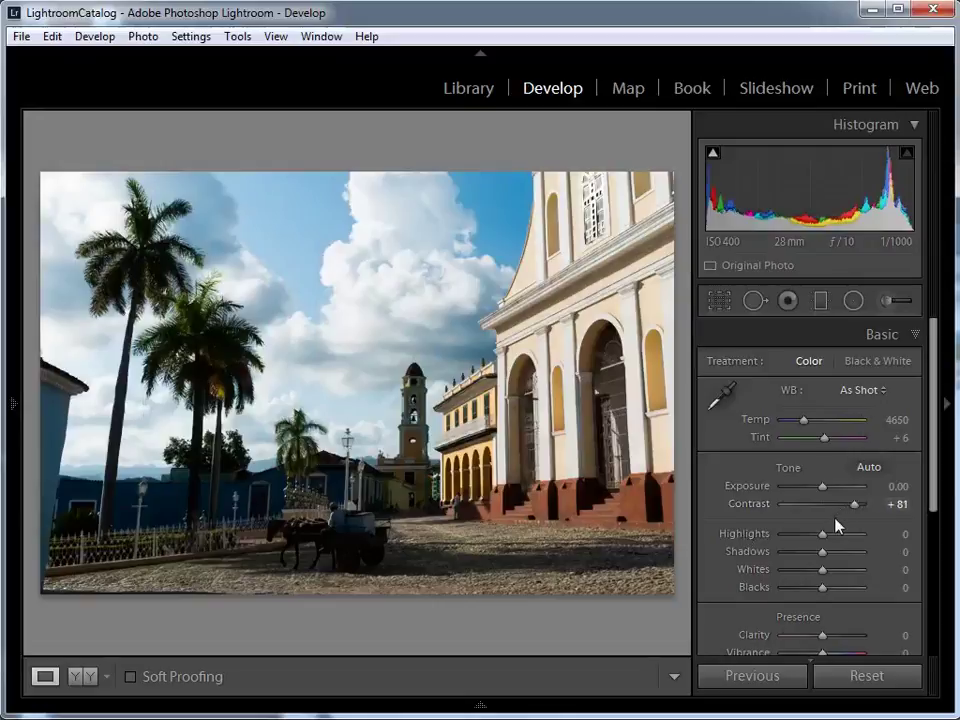
left_click_drag(830, 530, 776, 542)
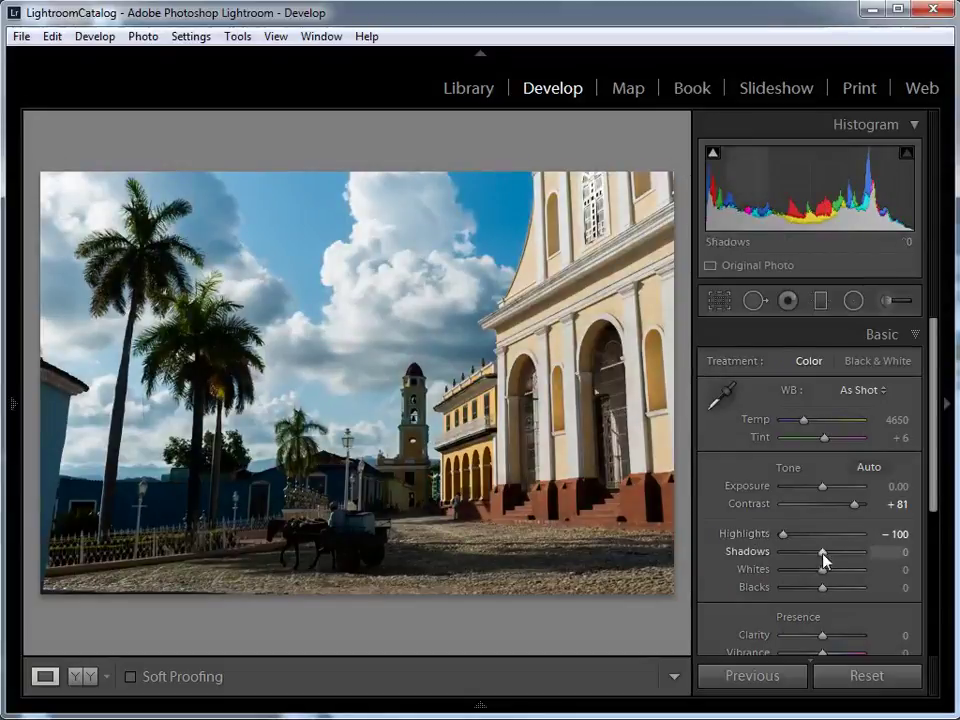
left_click_drag(823, 556, 871, 557)
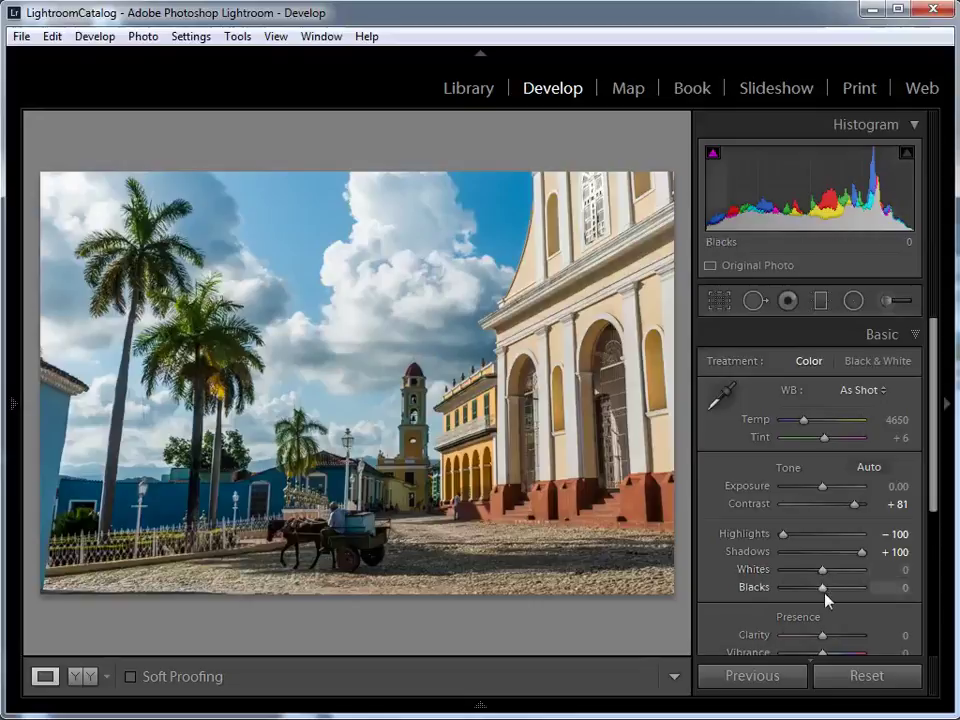
left_click_drag(822, 593, 870, 591)
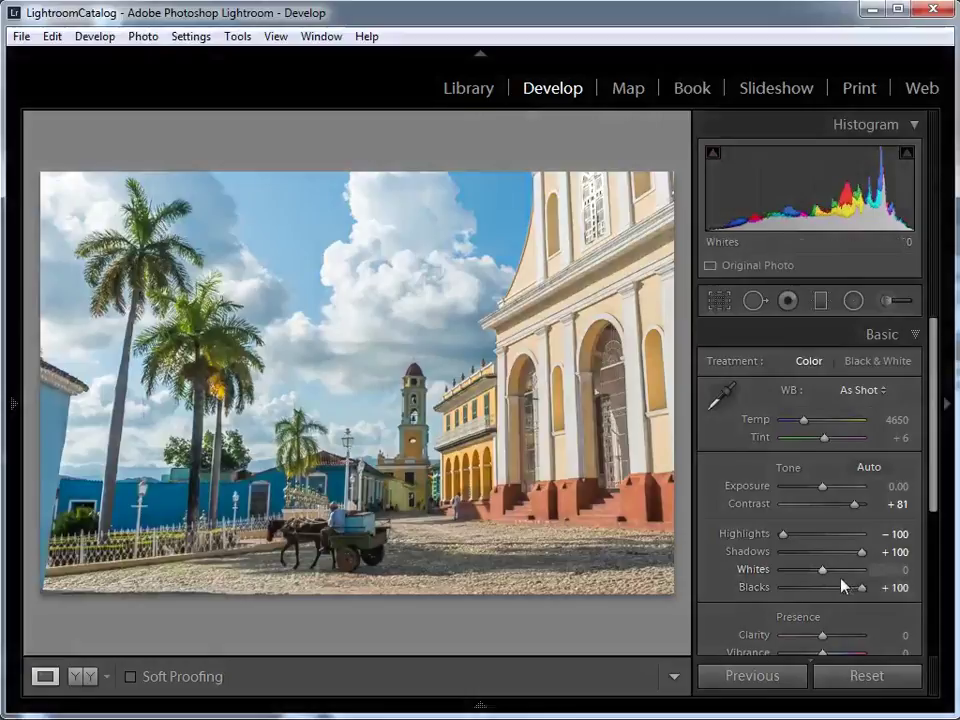
Set the photo's Clarity to +60, Vibrance to +48 and Saturation to -10
left_click_drag(930, 452, 934, 497)
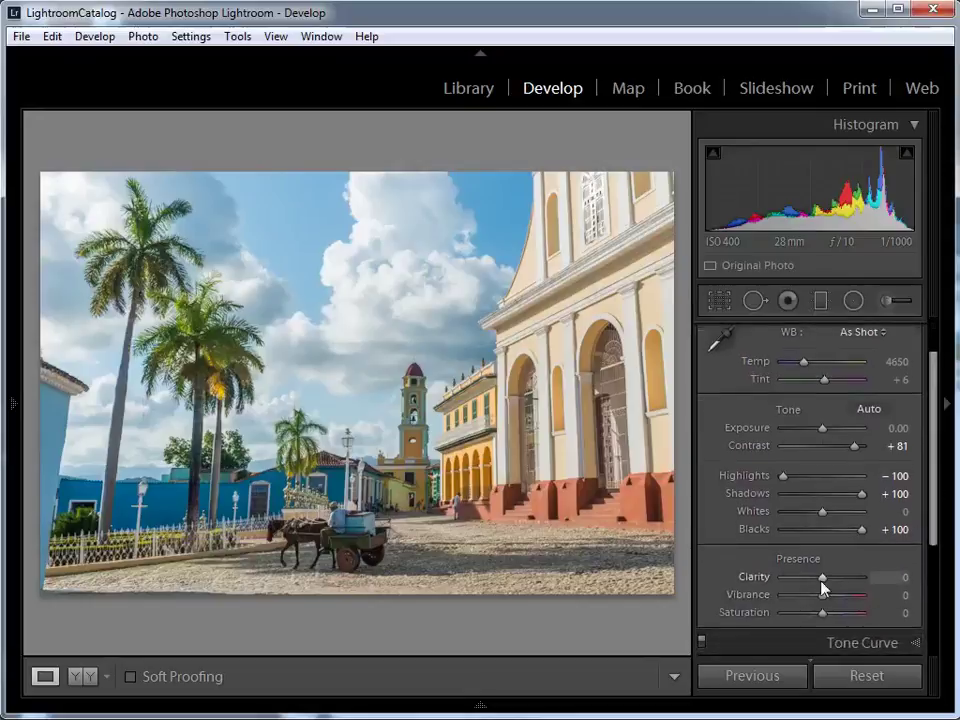
mouse_move(822, 581)
left_mouse_down()
mouse_move(805, 580)
mouse_move(840, 584)
left_mouse_up()
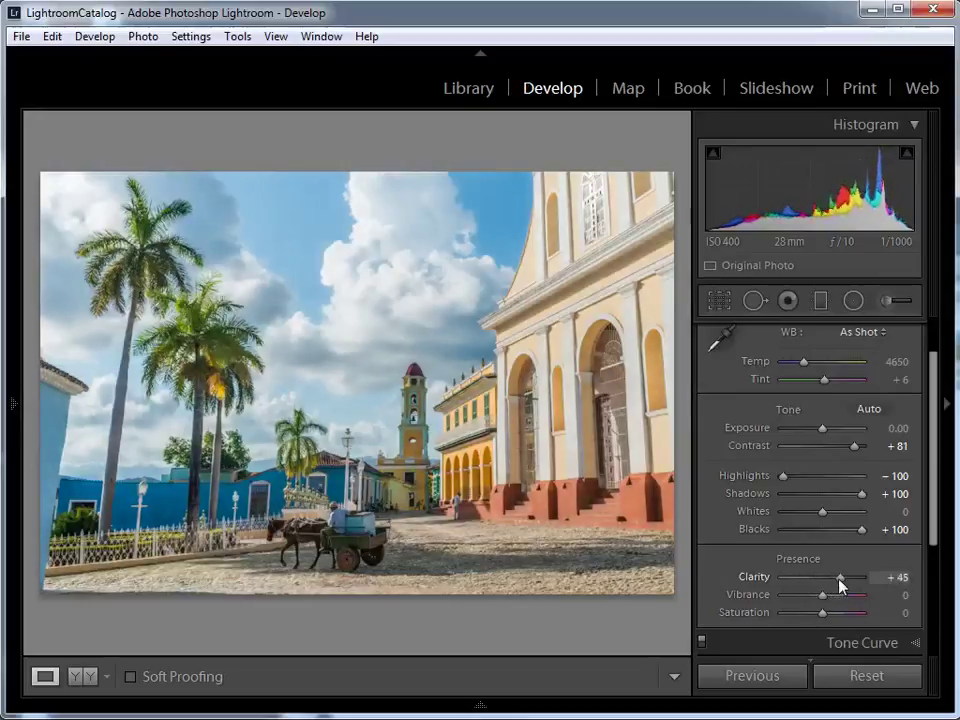
left_click_drag(840, 586, 845, 583)
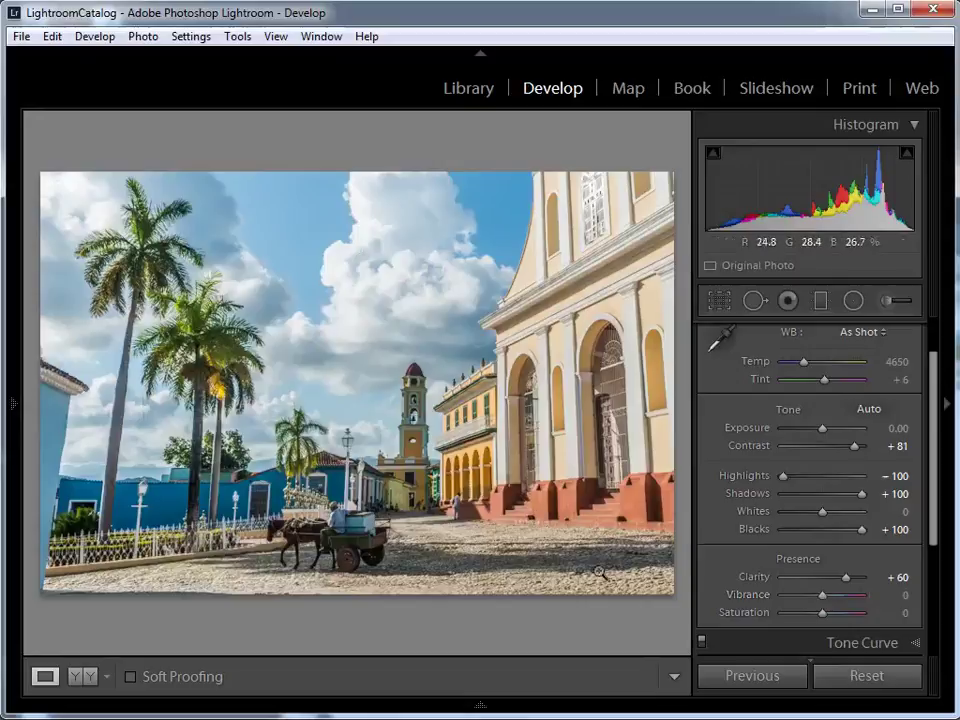
mouse_move(824, 601)
left_mouse_down()
mouse_move(846, 603)
mouse_move(838, 604)
left_mouse_up()
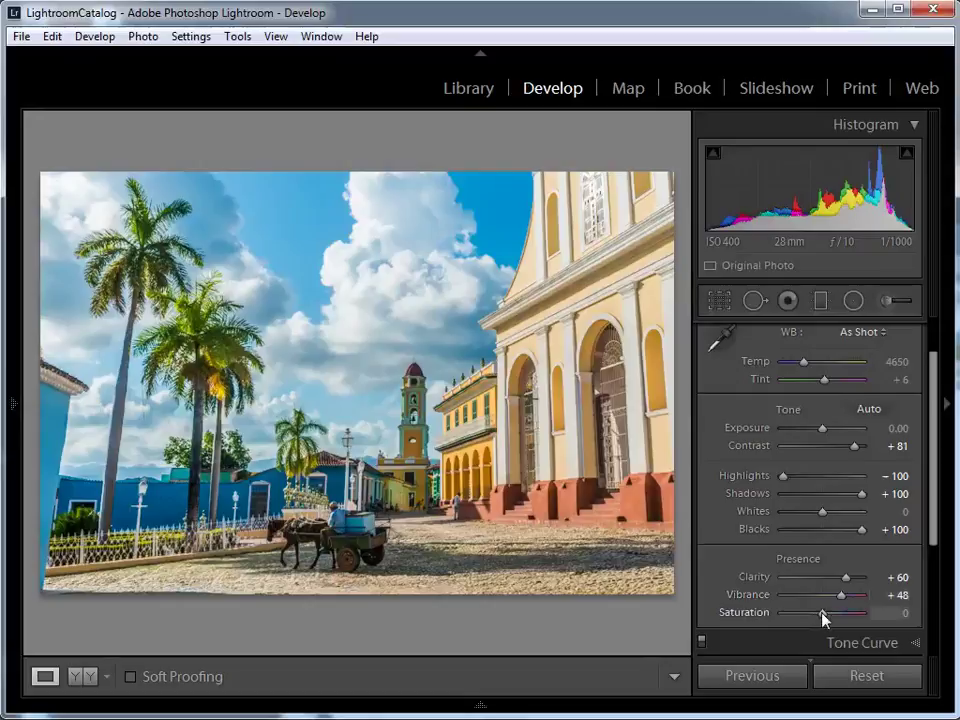
left_click_drag(823, 617, 820, 617)
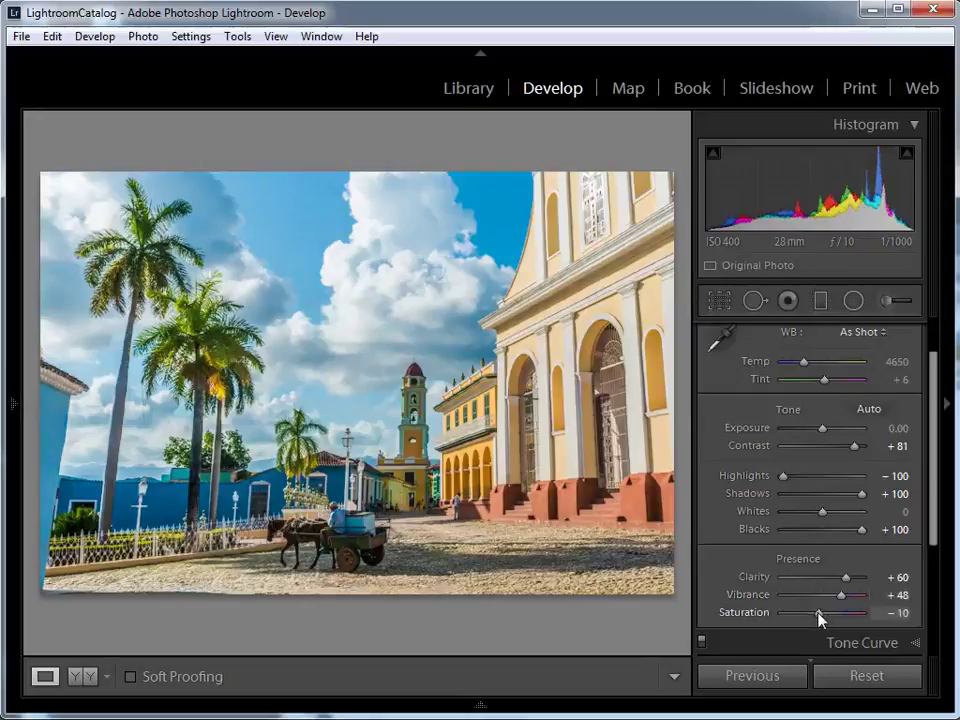
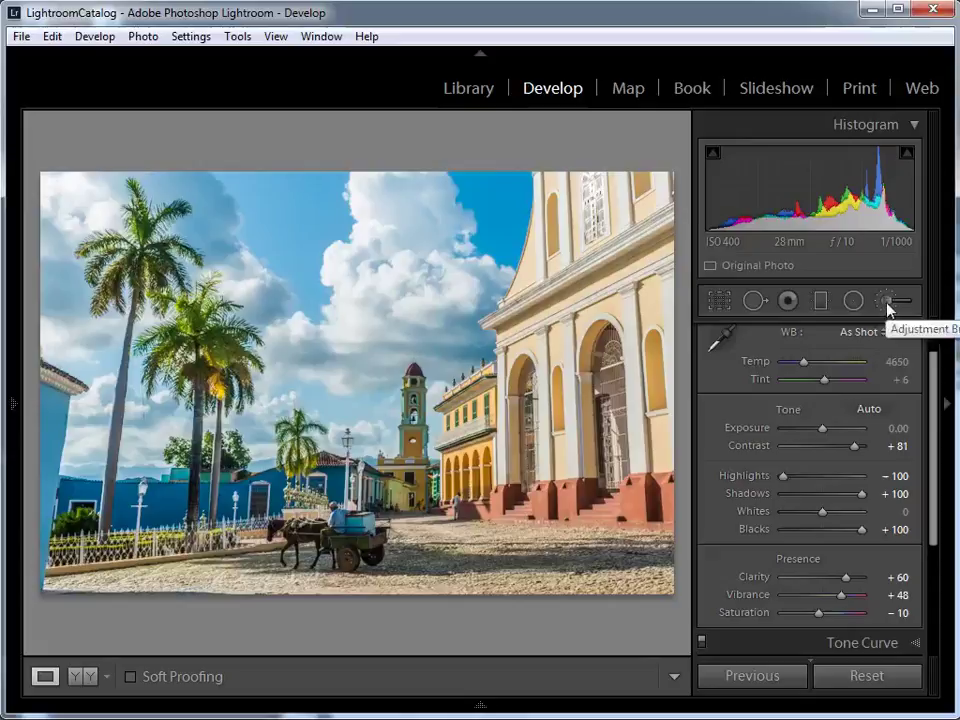
Start an Adjustment Brush with its effect sliders reset, and set Contrast to 31, Highlights to -100, Shadows to 100 and Saturation to 29
left_click(887, 305)
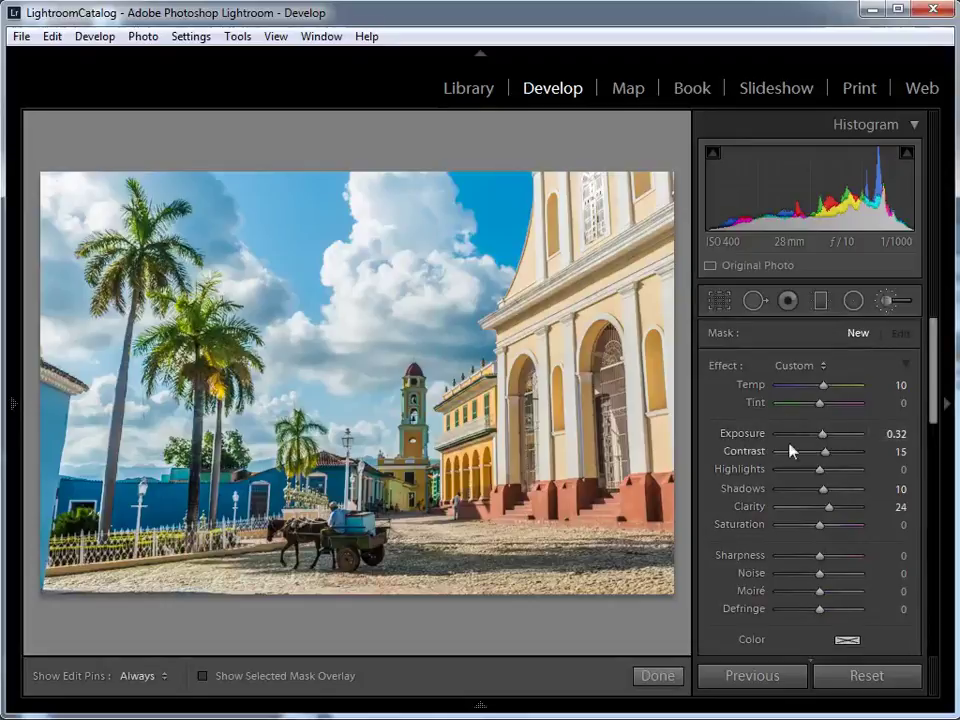
double_click(723, 368)
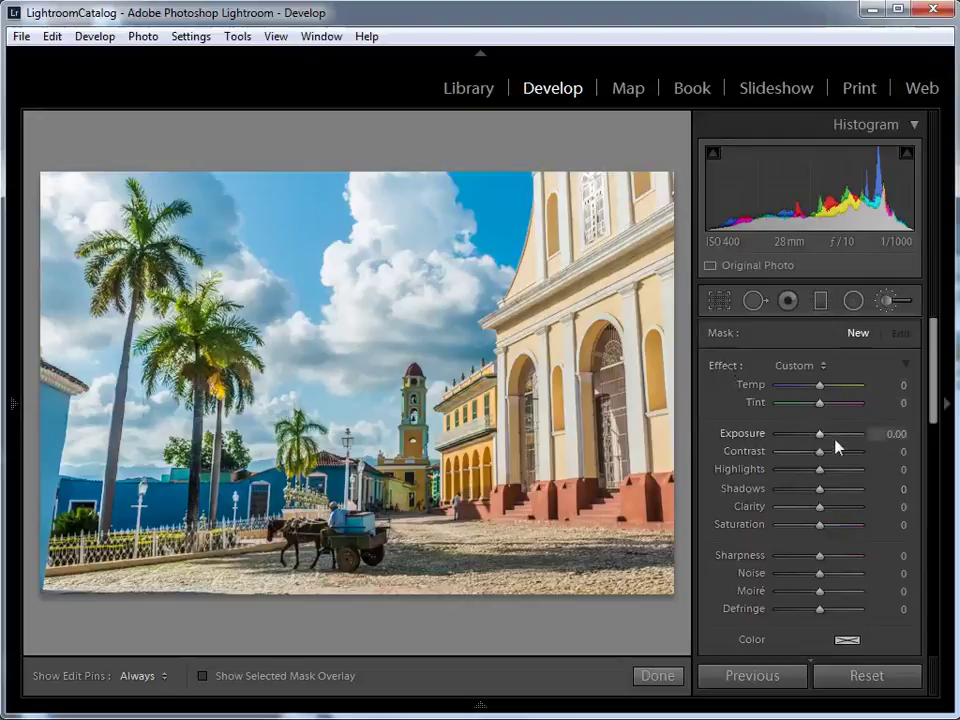
left_click_drag(818, 455, 829, 455)
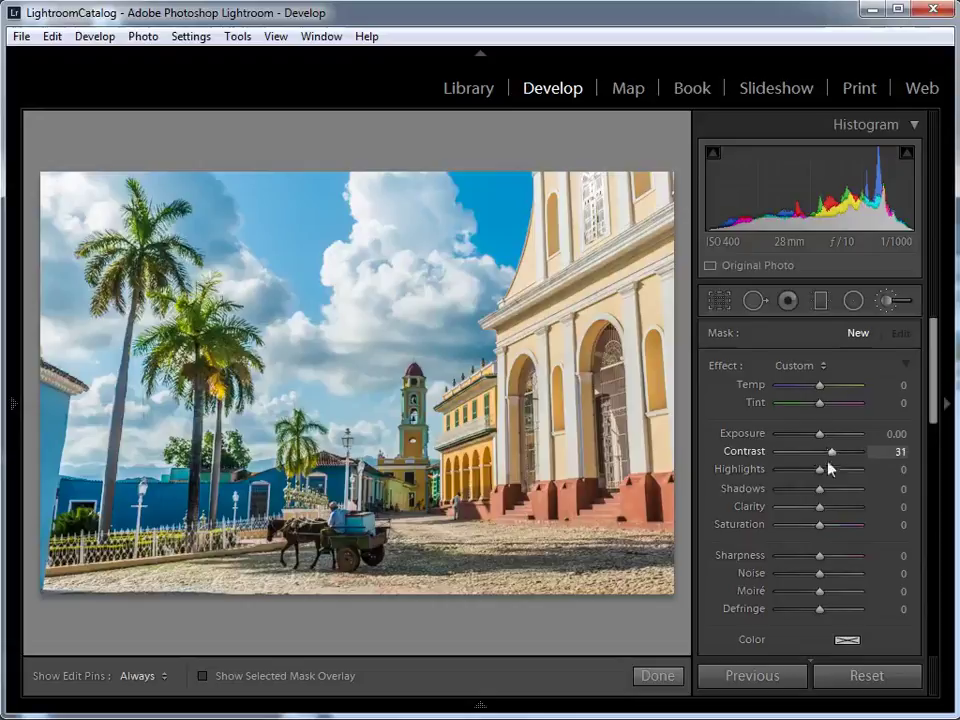
left_click_drag(819, 470, 808, 476)
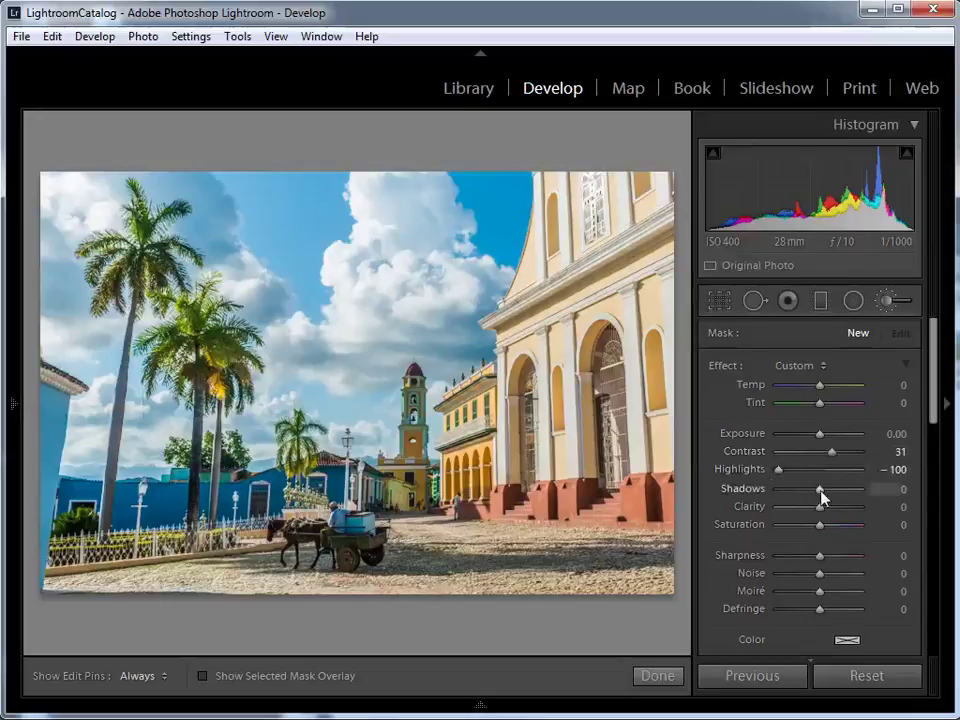
left_click_drag(819, 489, 859, 489)
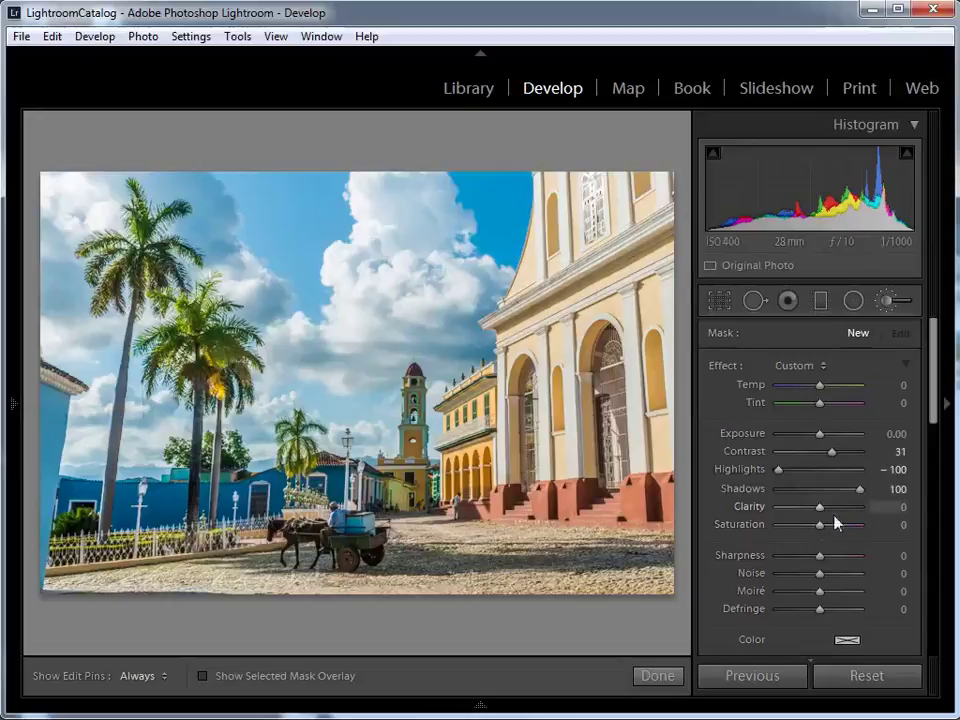
left_click_drag(823, 524, 829, 524)
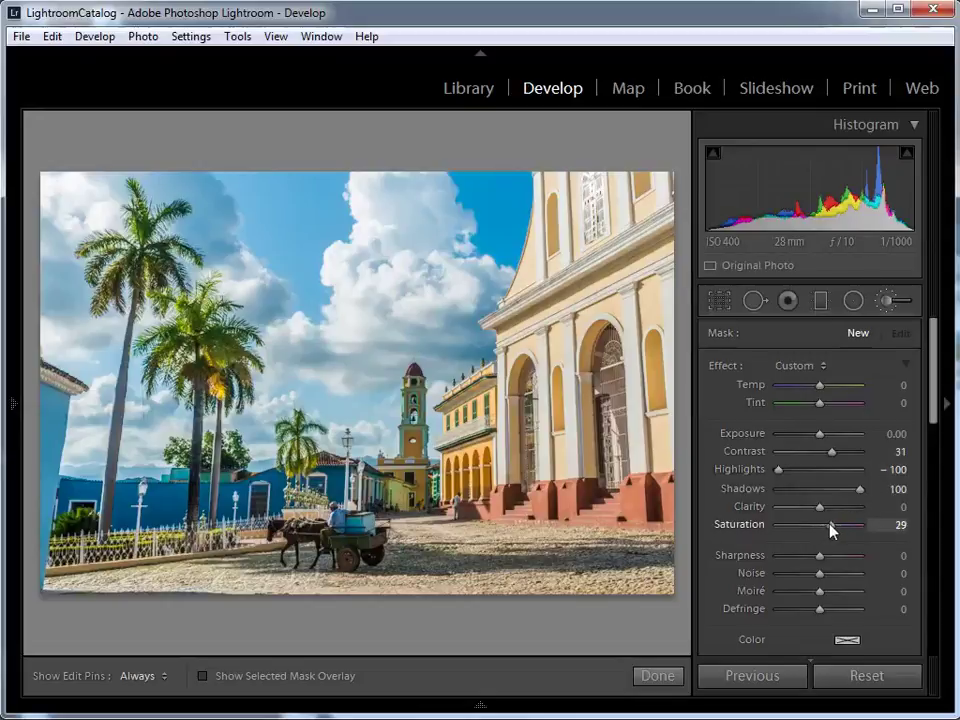
Set the adjustment brush's Size to 20 and Feather to 89
left_click_drag(936, 399, 930, 437)
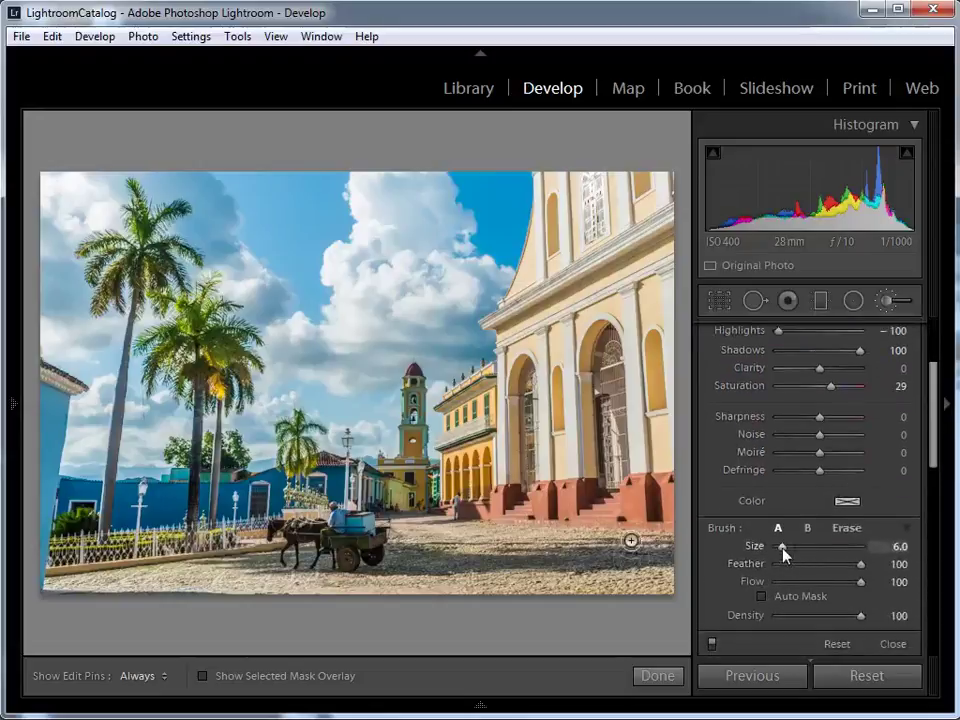
scroll(551, 523, "up", 5)
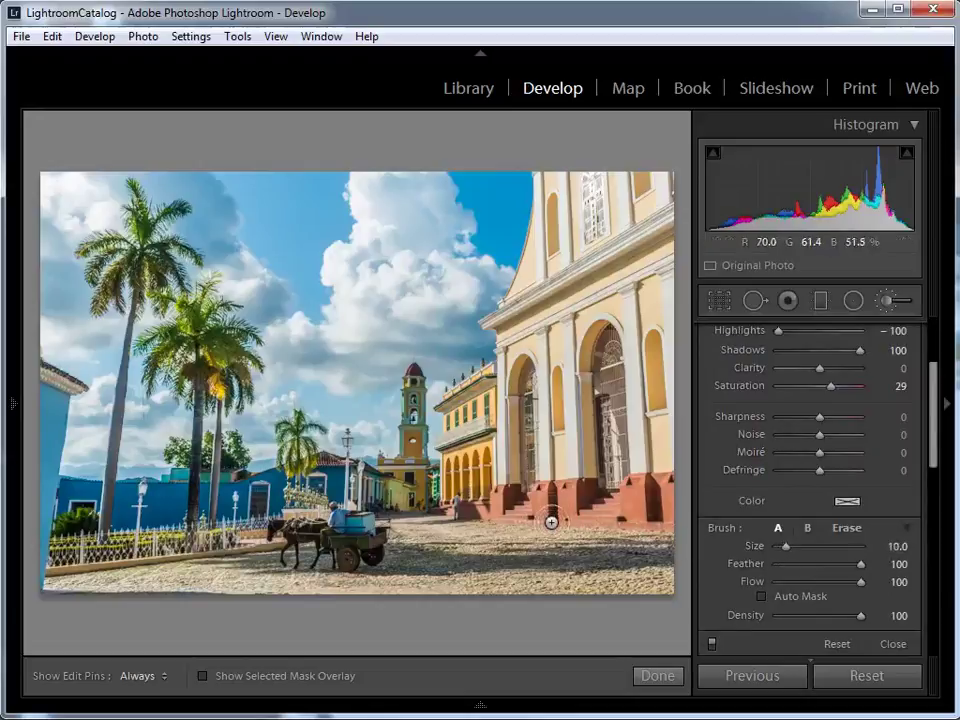
scroll(551, 523, "up", 2)
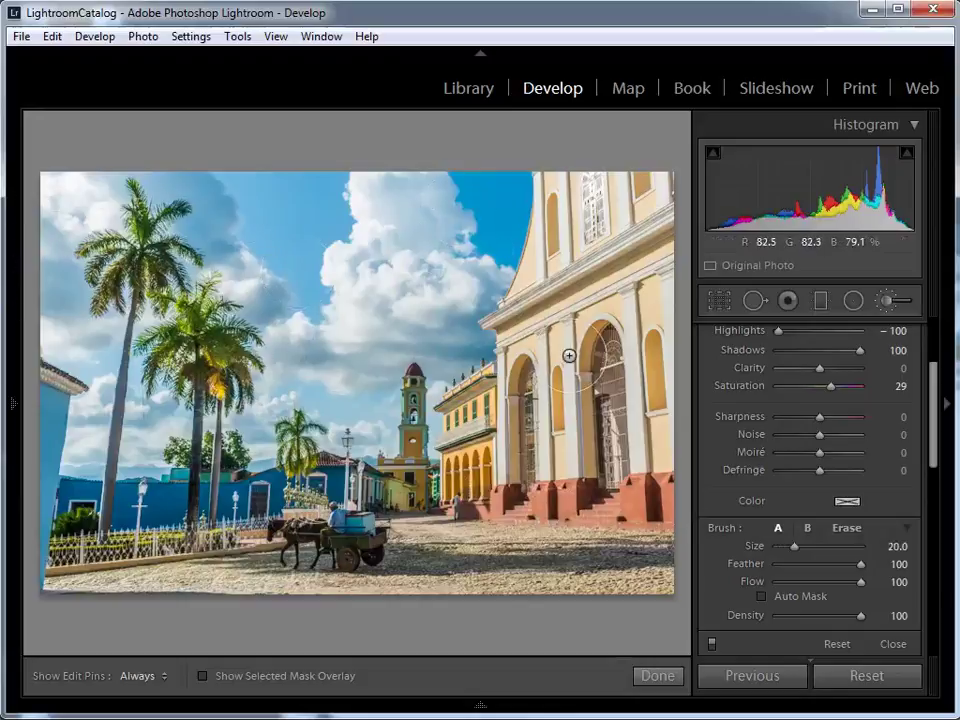
left_click_drag(893, 575, 849, 568)
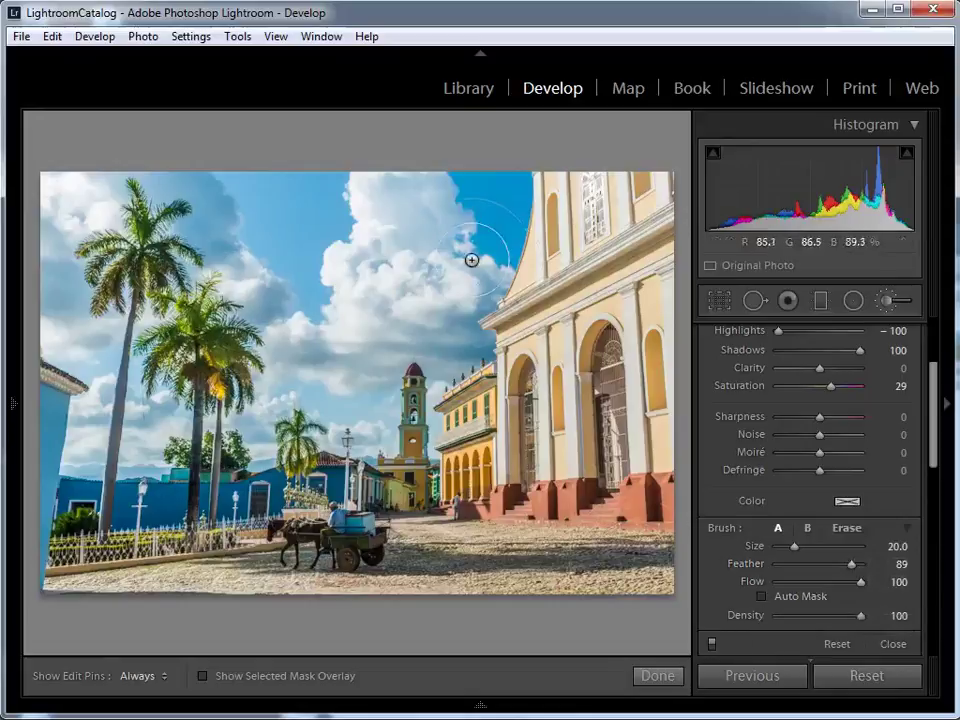
Paint the brush adjustment over the entire sky, showing the mask overlay to fill in the missed patches
key("h")
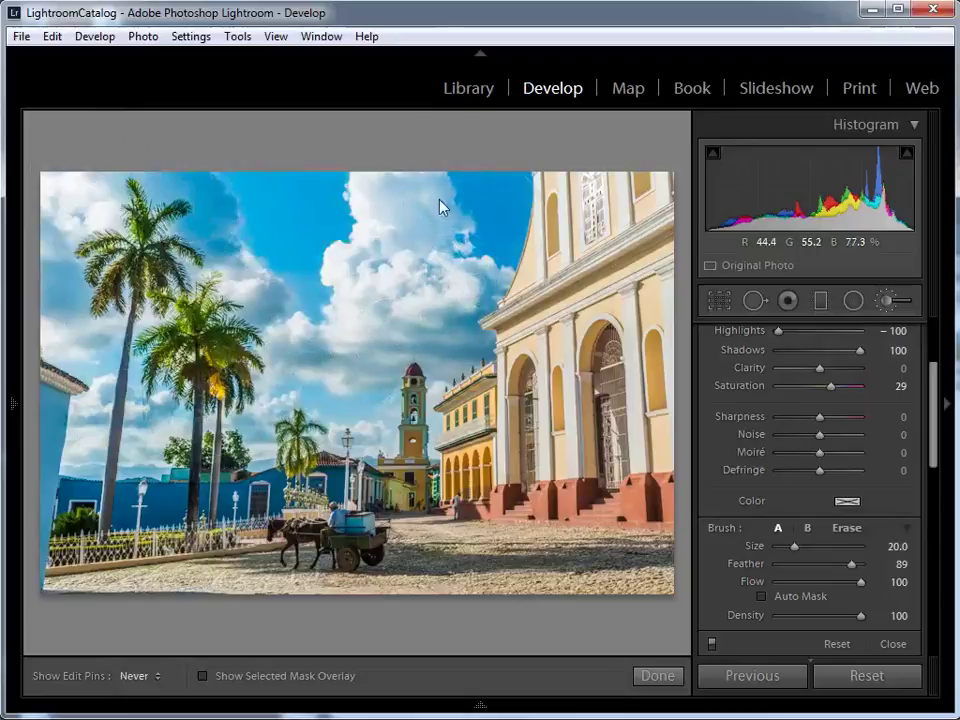
key("h")
key("o")
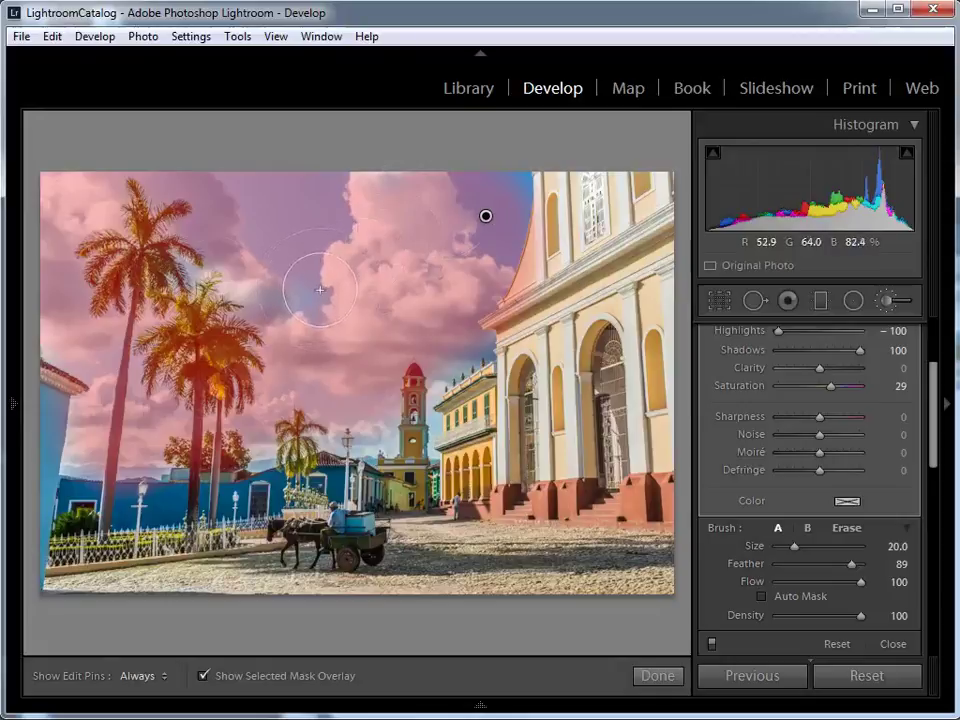
key("h")
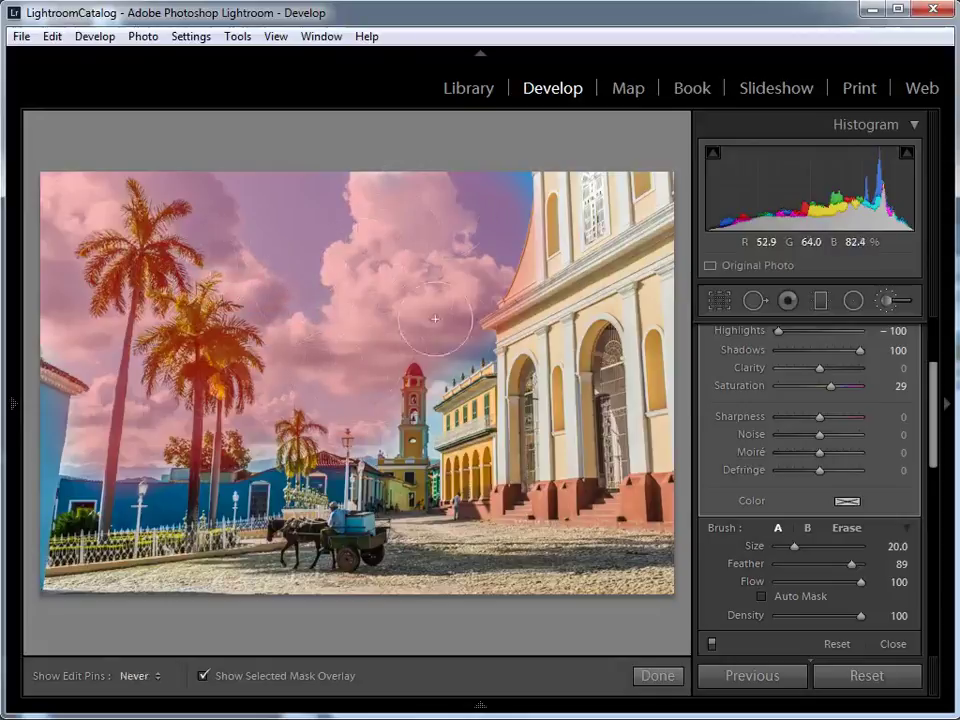
key("h")
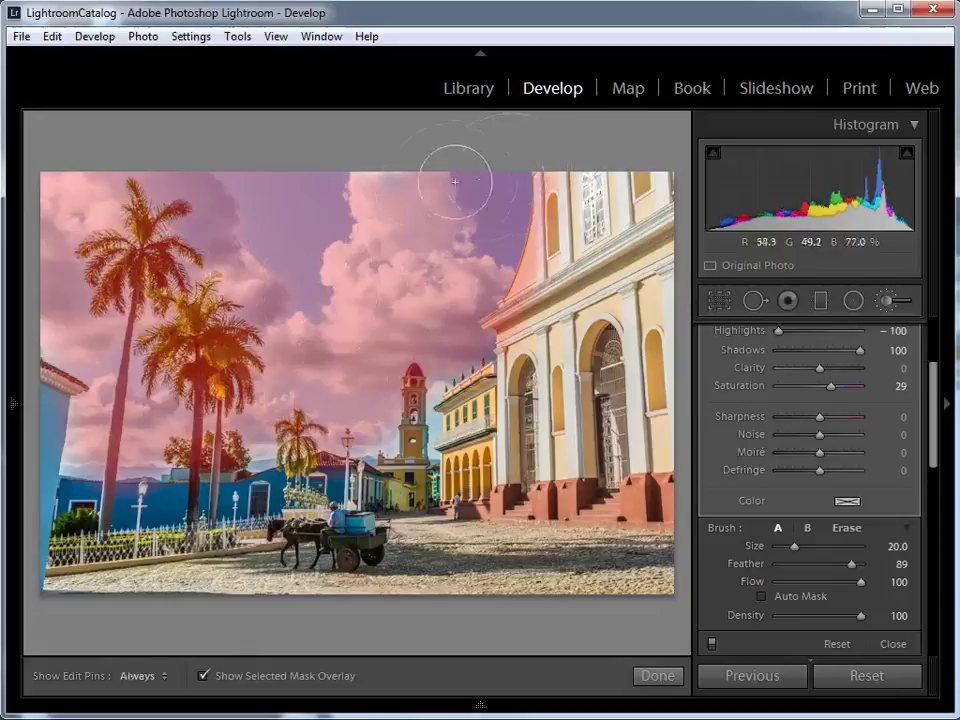
key("h")
key("h")
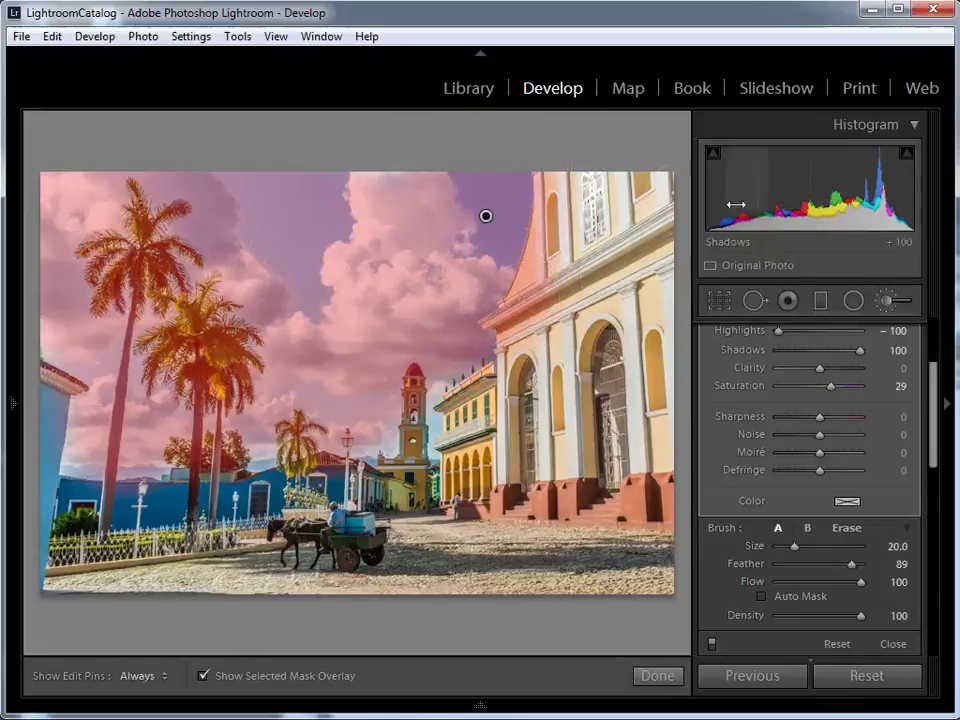
Erase the sky mask's spill from the church facade using a size 7 eraser with Auto Mask
key("alt")
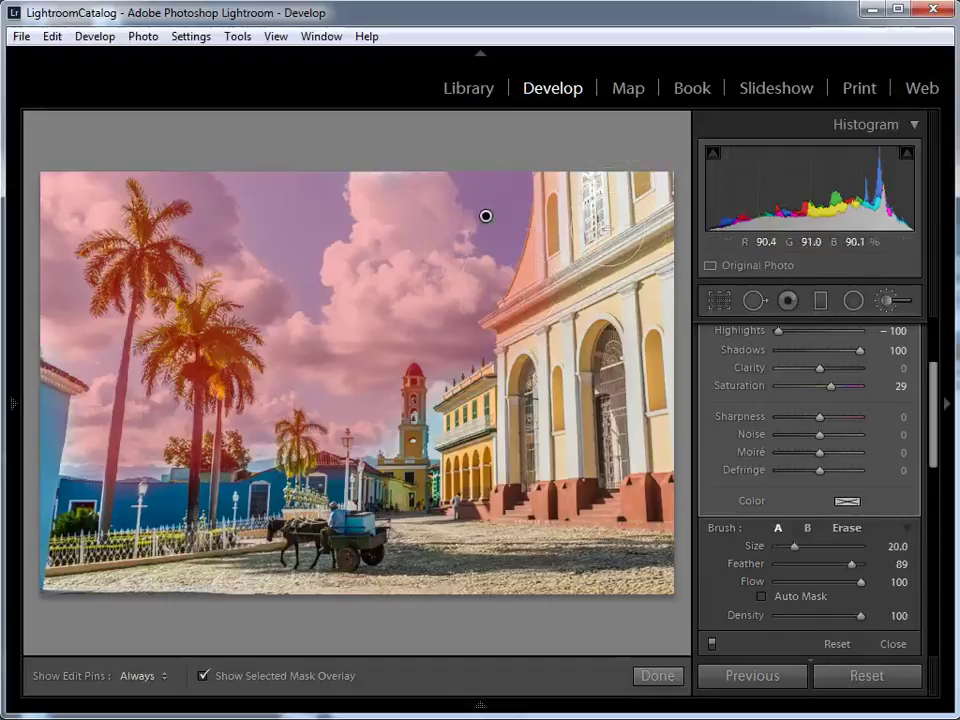
key("alt")
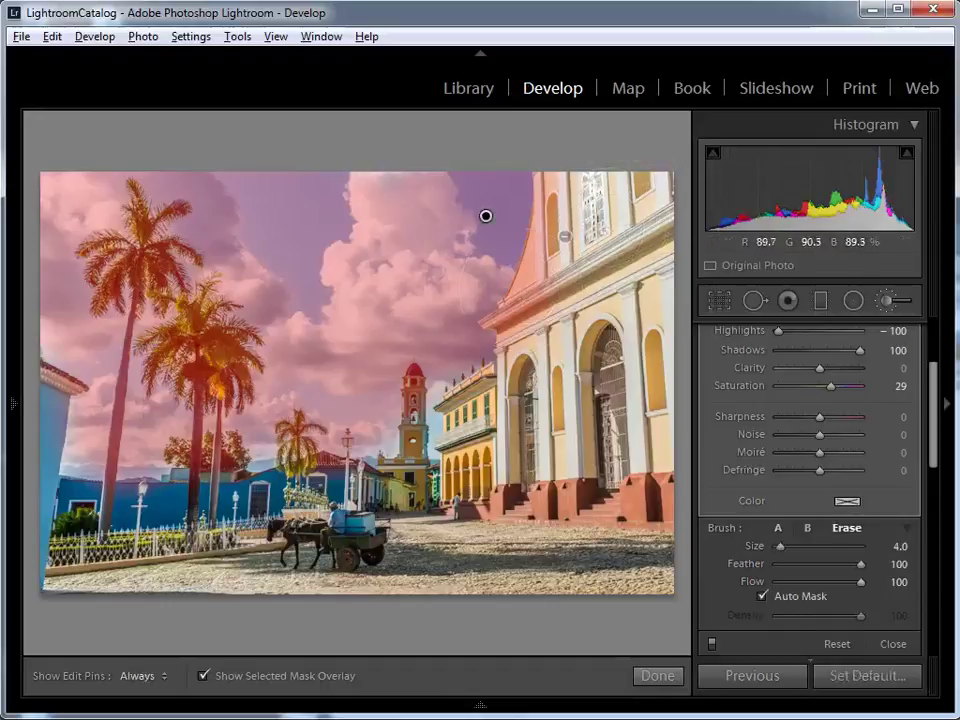
scroll(486, 215, "up", 3)
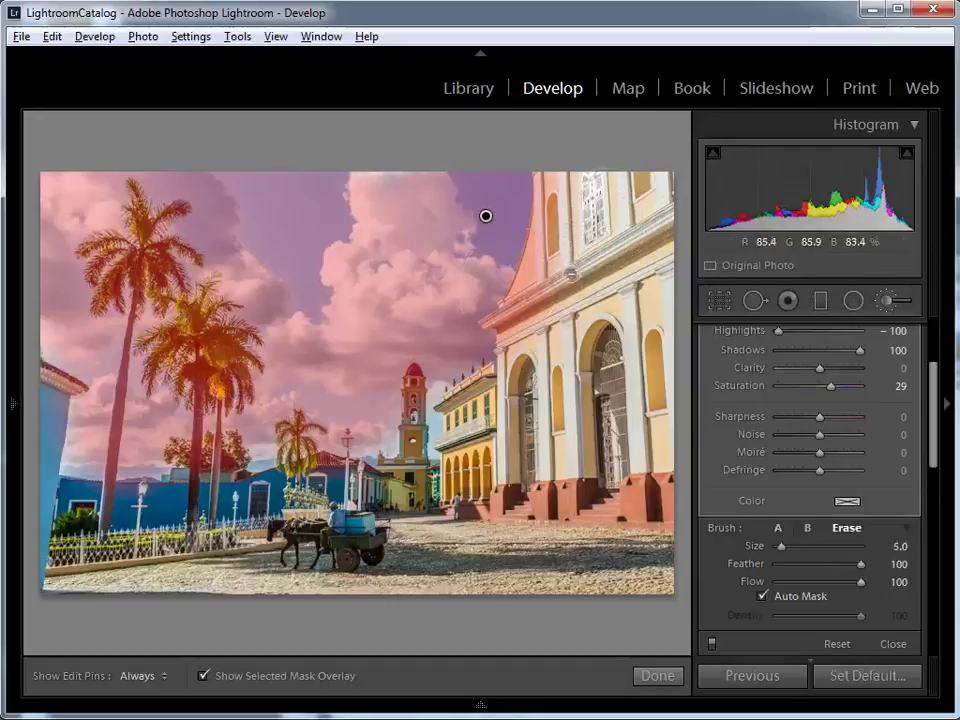
key("h")
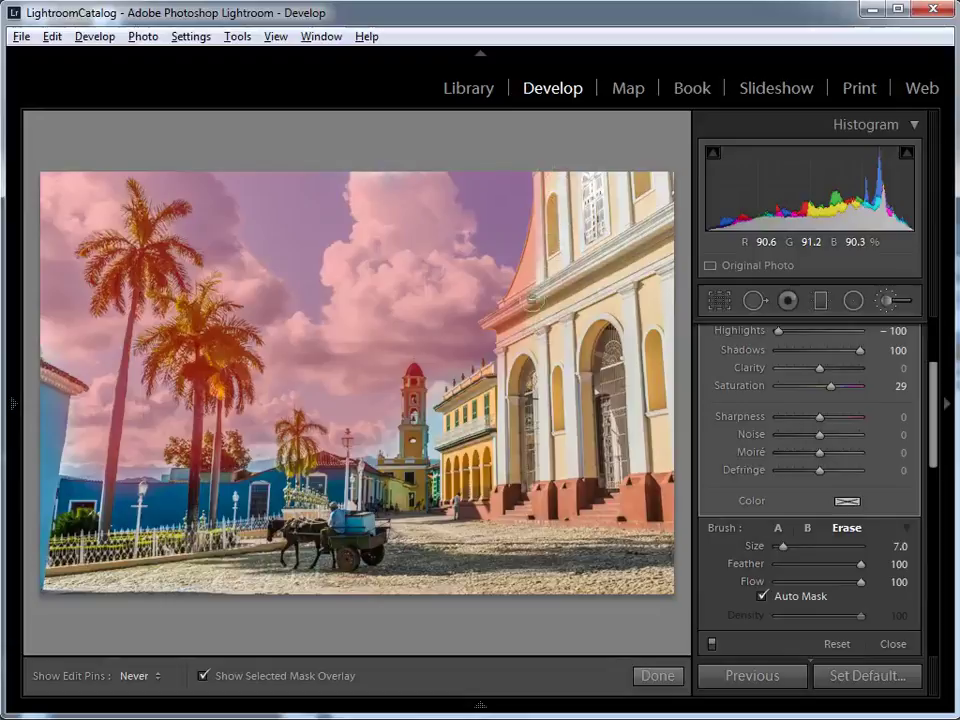
left_click_drag(555, 178, 546, 233)
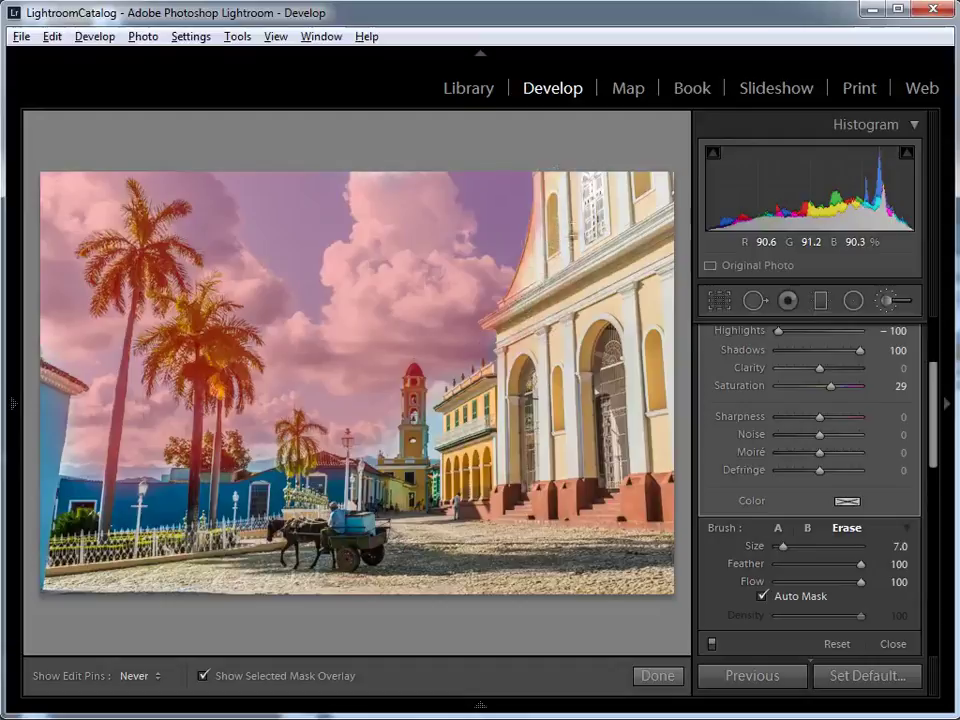
key("h")
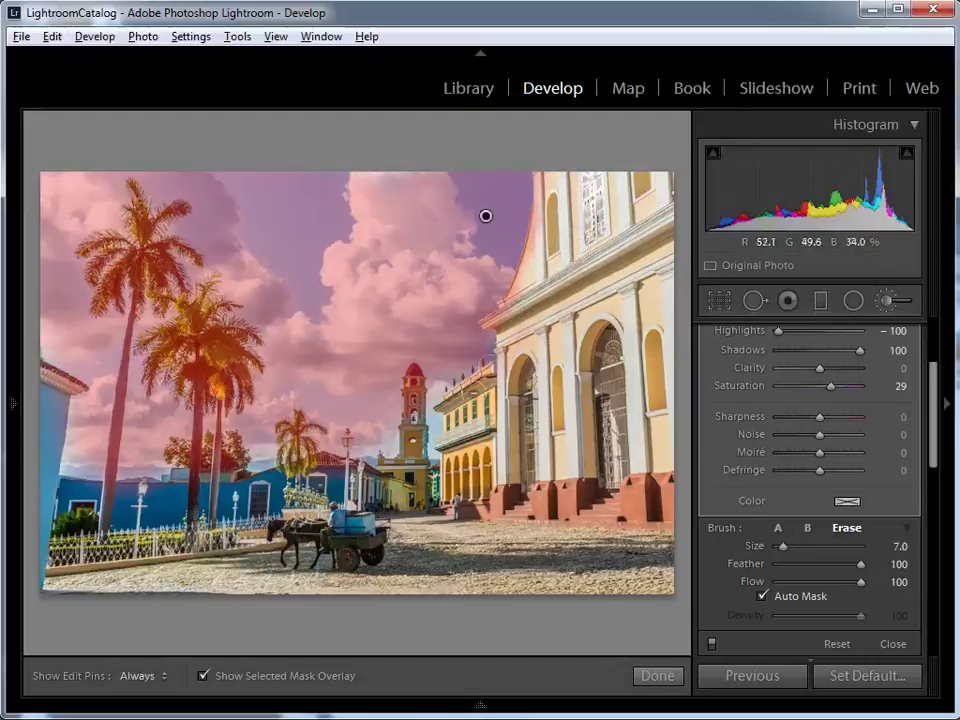
Erase the sky mask from the bell tower with the eraser size reduced to 5
key("bracketleft")
key("bracketleft")
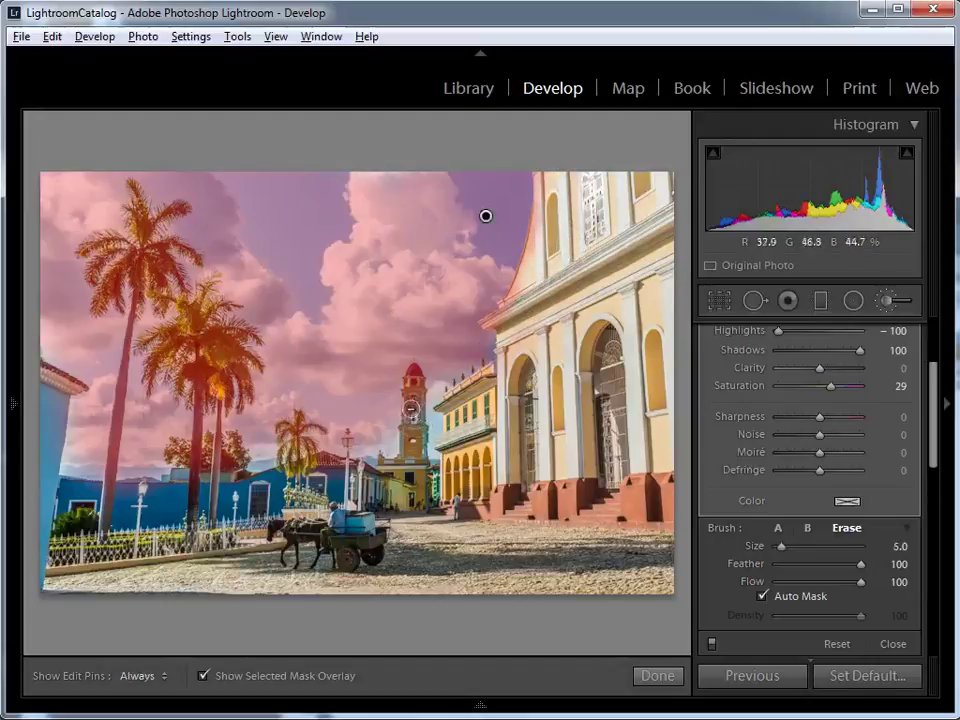
key("h")
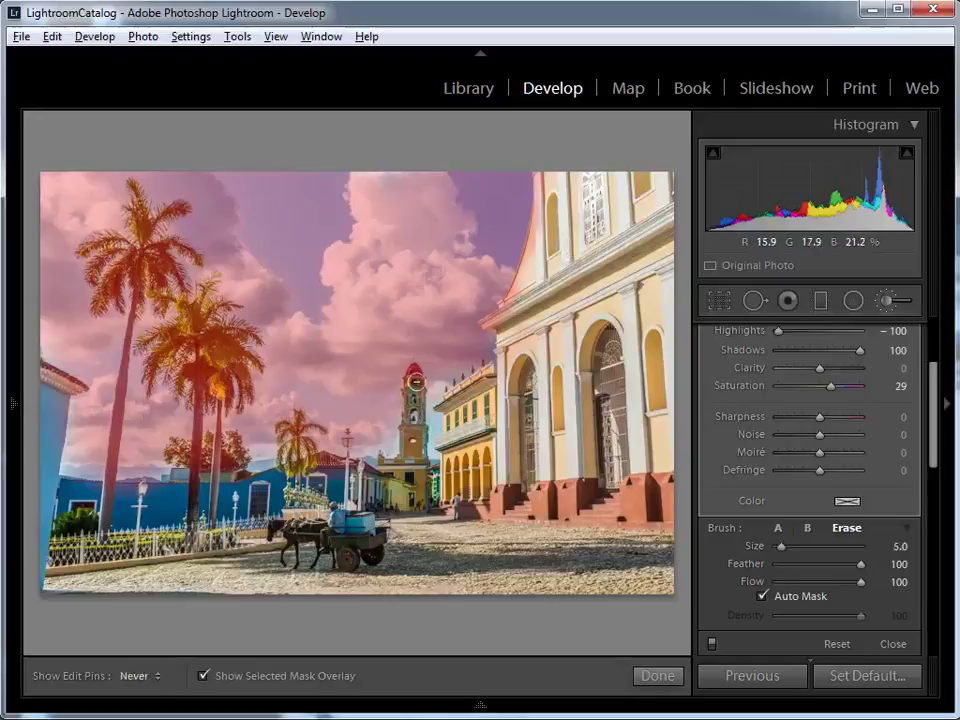
key("h")
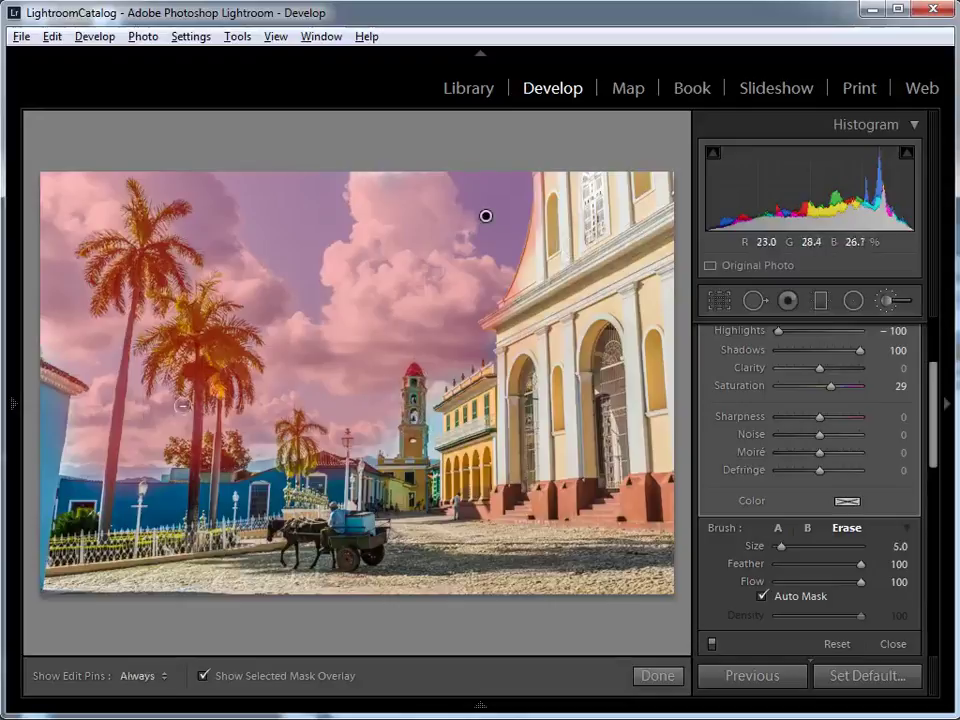
Enlarge the eraser and remove the sky mask from the crowns of the tall palms
key("bracketright")
key("bracketright")
key("bracketright")
mouse_move(194, 358)
left_mouse_down()
mouse_move(205, 335)
mouse_move(139, 264)
left_mouse_up()
key("h")
key("h")
key("h")
key("h")
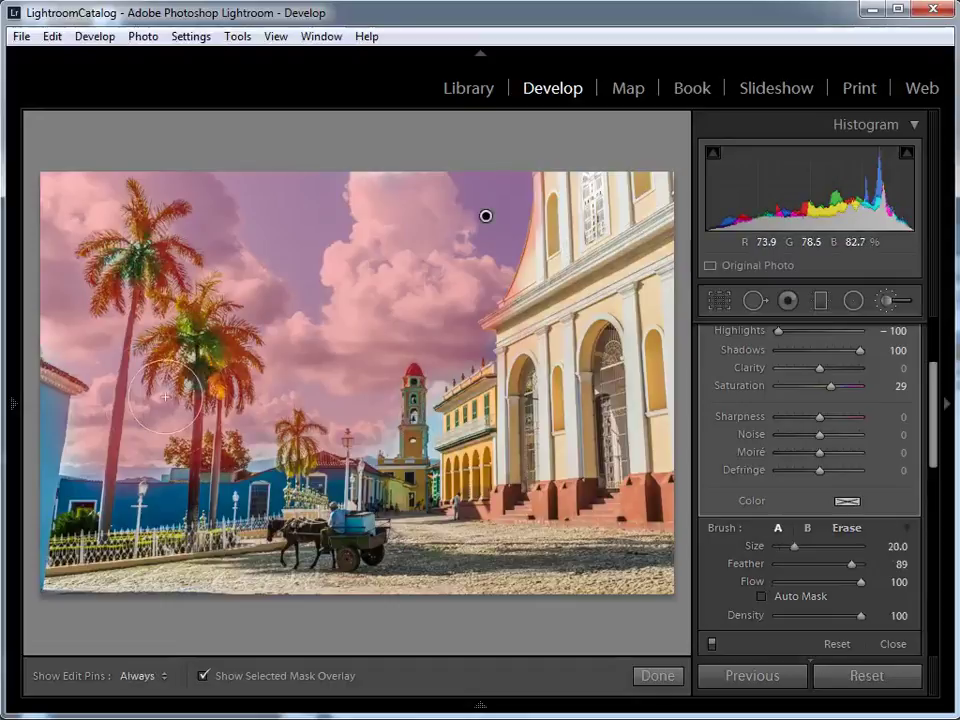
Hide the mask overlay and compare the photo with the brush adjustments switched off and on
key("o")
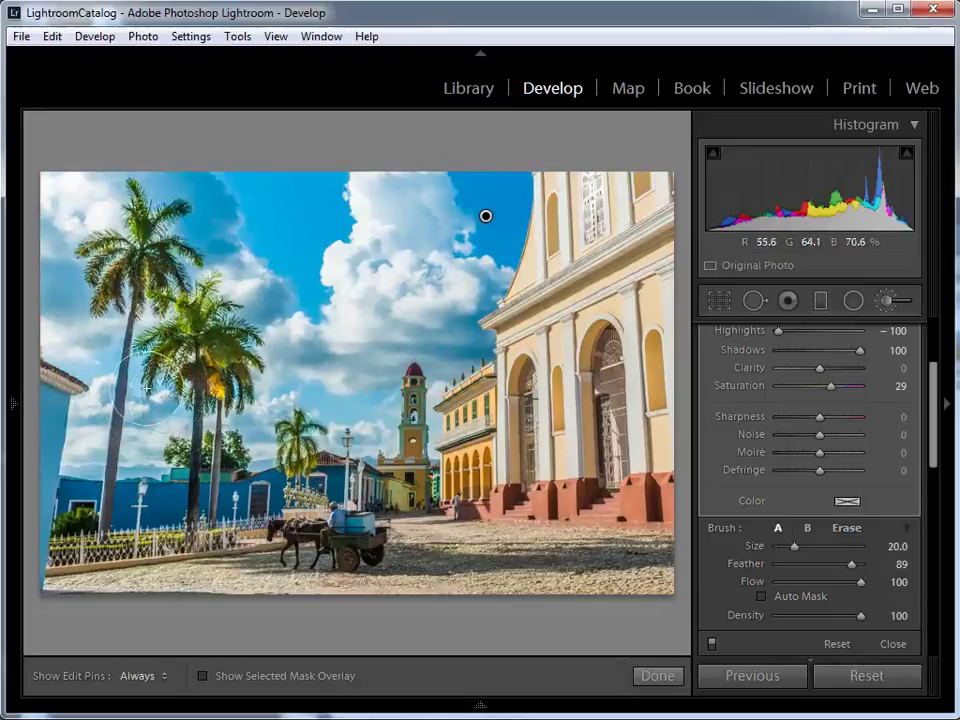
left_click(712, 644)
left_click(712, 644)
left_click(712, 644)
left_click(712, 644)
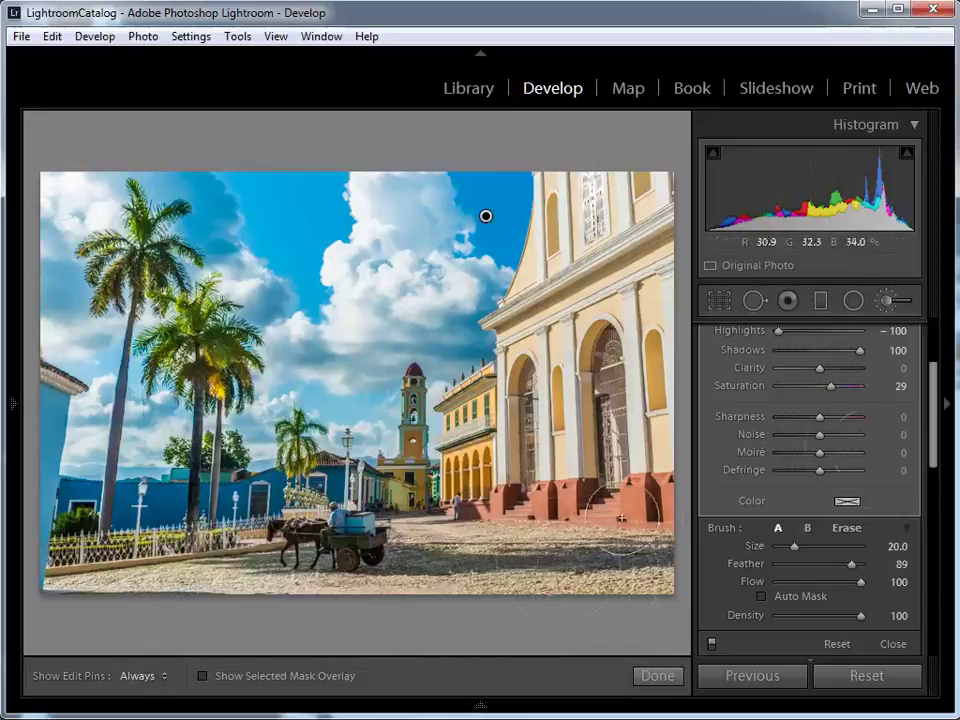
Start a new brush adjustment with the effect sliders reset, and set Highlights to -100, Shadows to 100 and Clarity to 100
left_click_drag(938, 442, 935, 376)
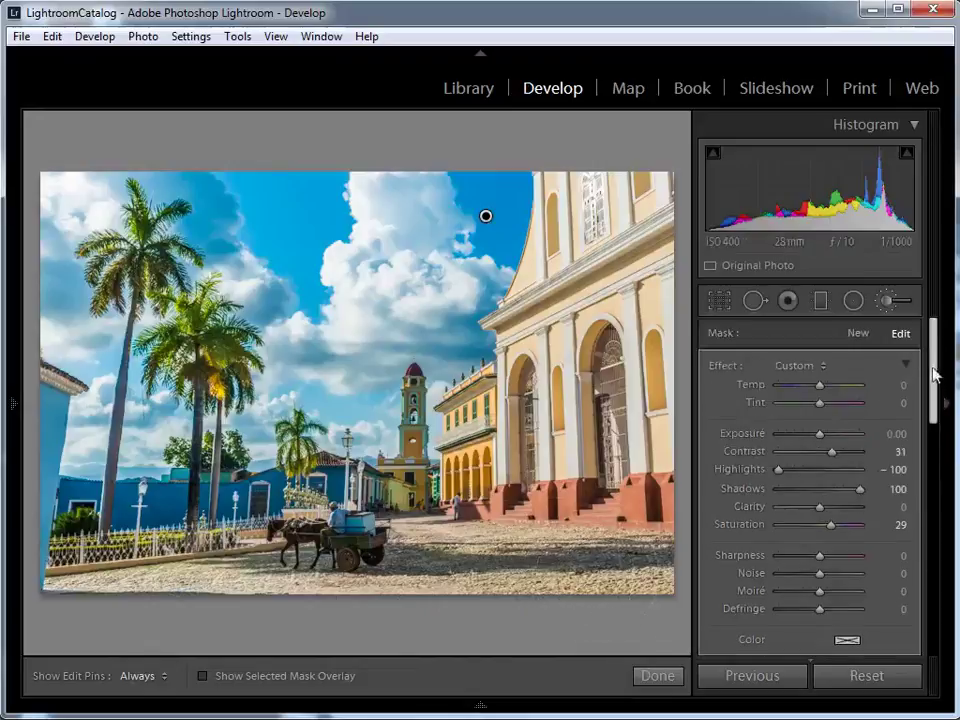
left_click(856, 334)
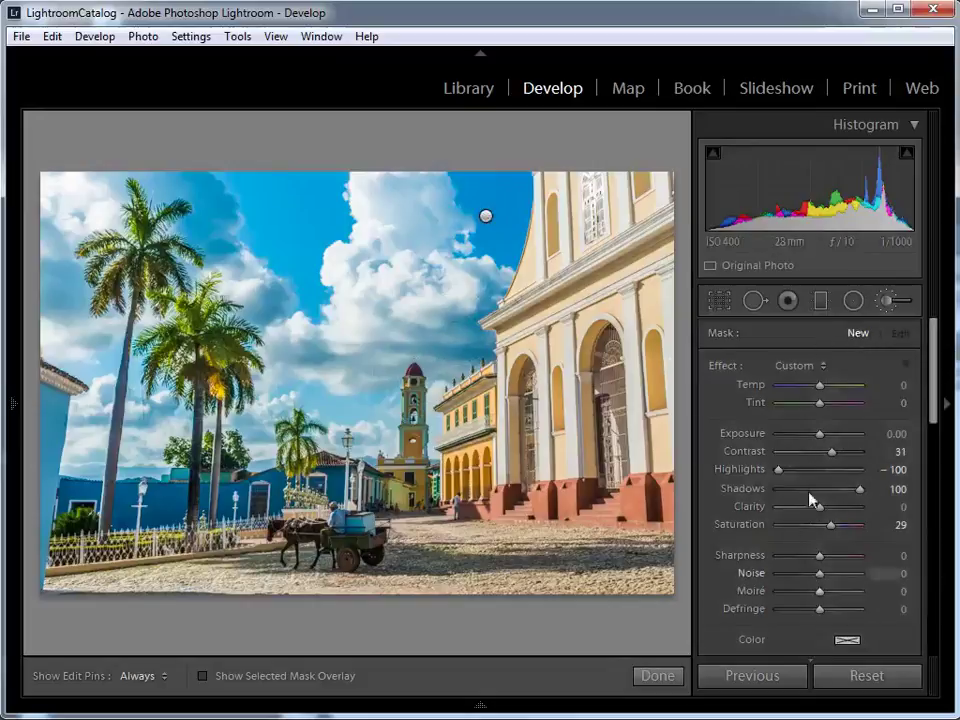
double_click(721, 367)
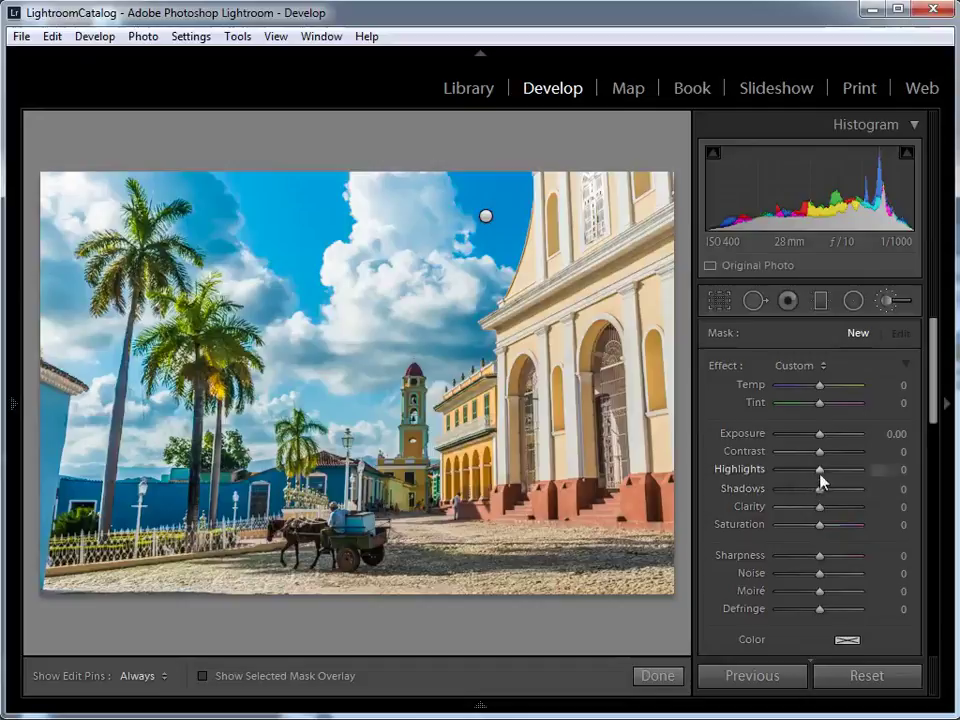
left_click_drag(820, 476, 752, 479)
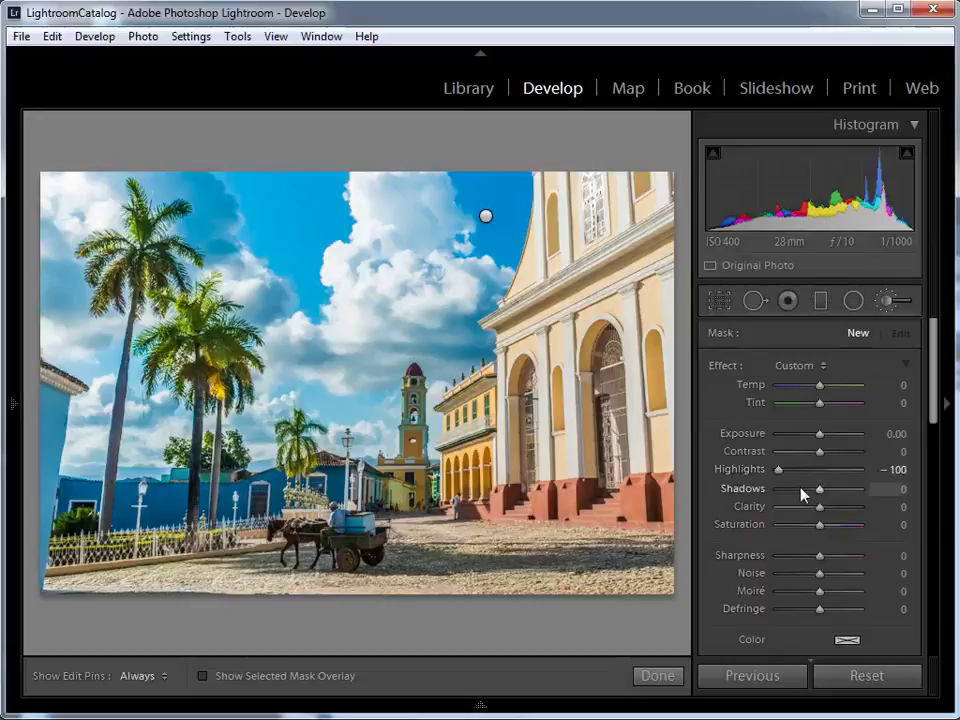
left_click_drag(821, 494, 874, 498)
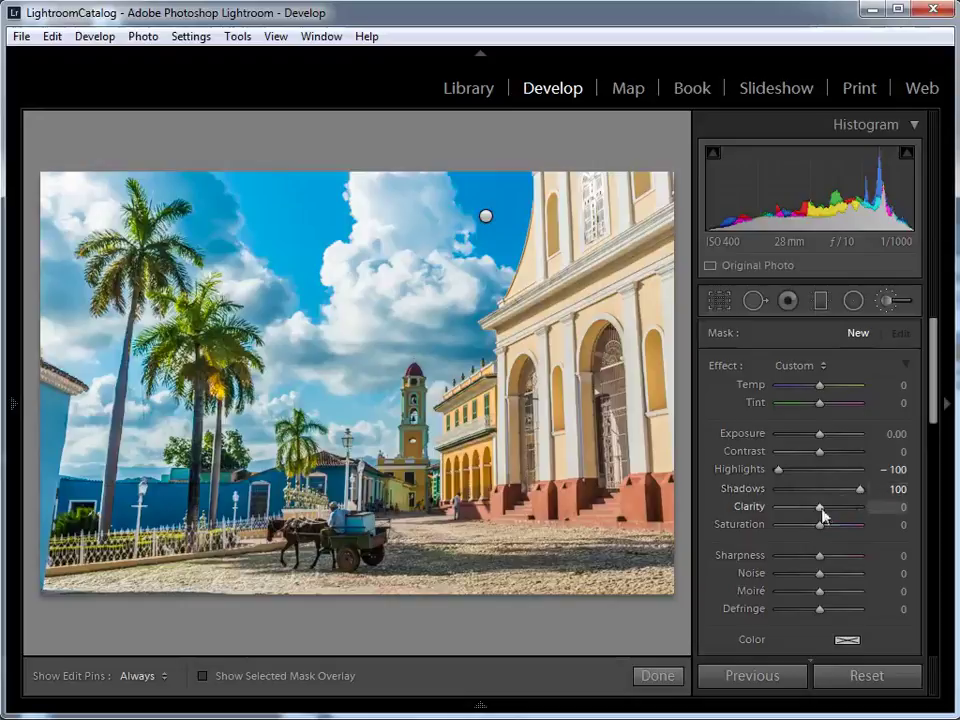
left_click_drag(860, 513, 872, 510)
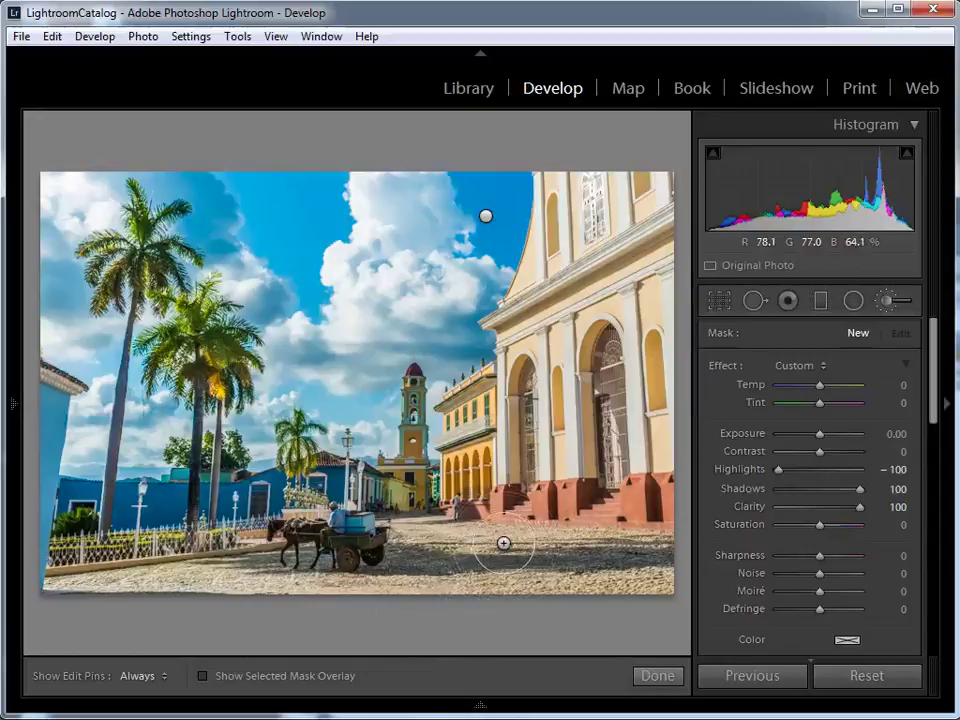
Paint the new adjustment across the cobblestone ground, checking coverage with the mask overlay, and finish the brush edits
left_click_drag(450, 574, 643, 574)
key("h")
key("o")
key("h")
mouse_move(341, 608)
left_mouse_down()
mouse_move(294, 594)
mouse_move(37, 601)
left_mouse_up()
key("h")
key("o")
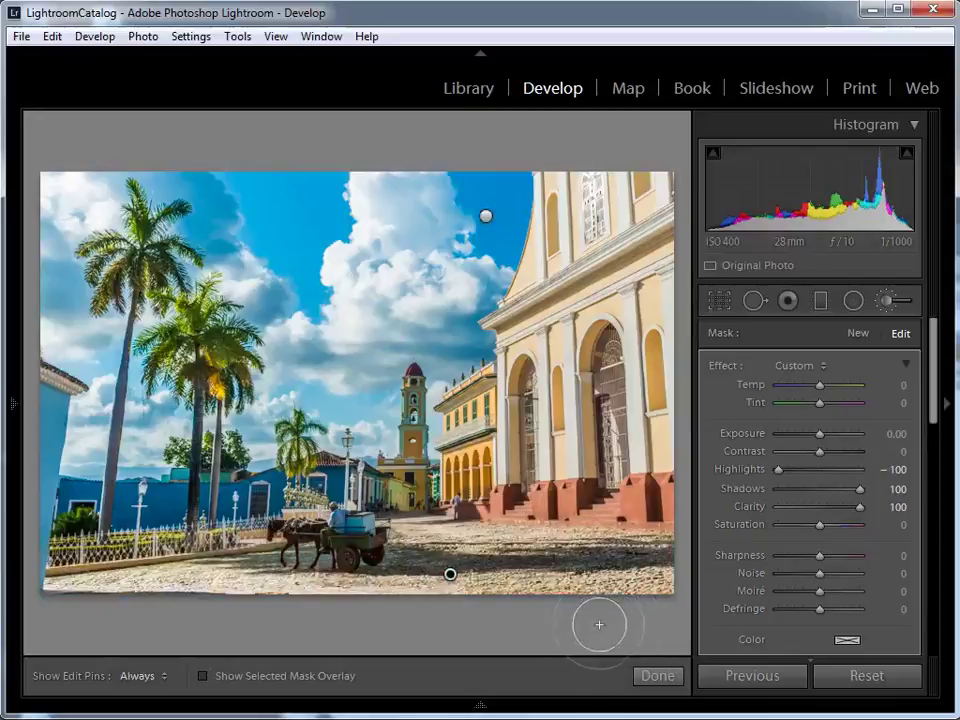
left_click(657, 676)
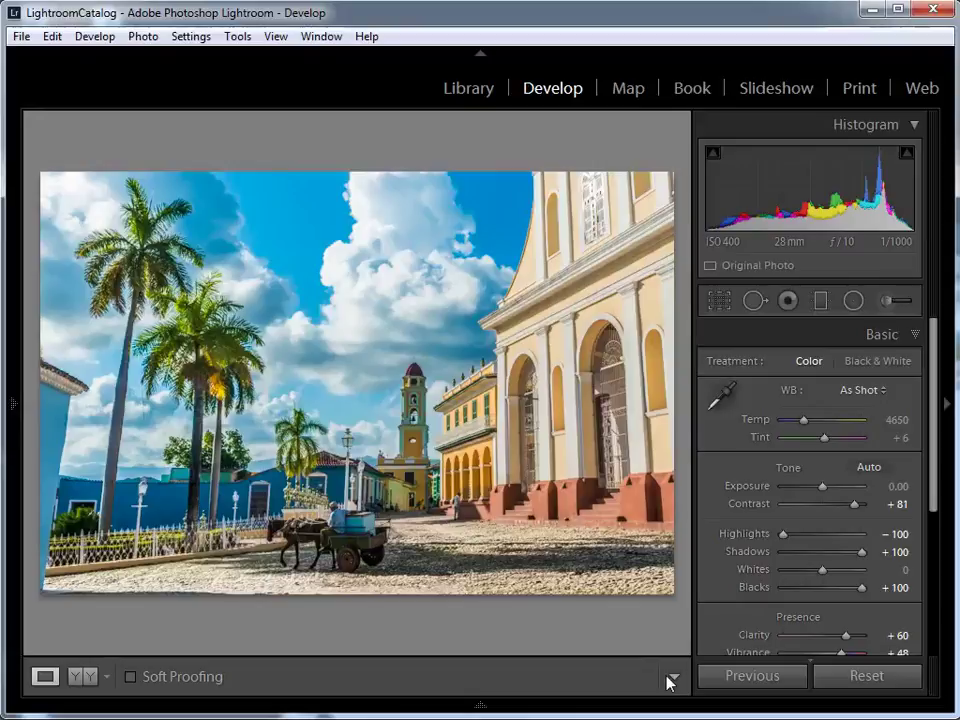
Start a new Radial Filter with the effect sliders reset, and set Temp to 15, Exposure to 0.51 and Contrast to 20
left_click(855, 303)
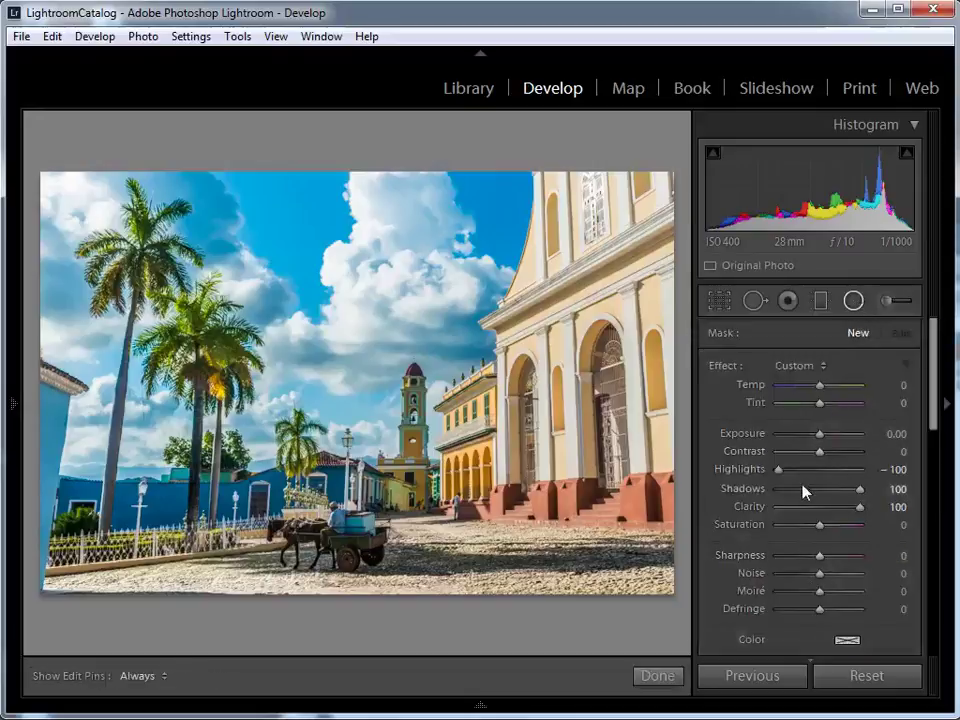
double_click(726, 370)
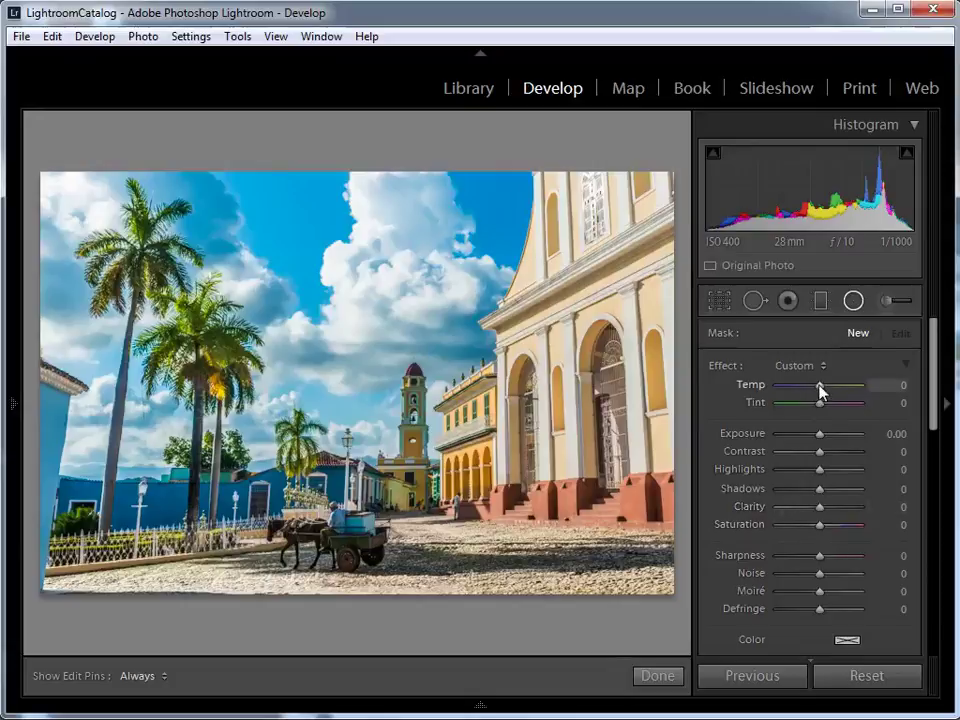
left_click_drag(824, 389, 827, 391)
left_click_drag(827, 390, 823, 389)
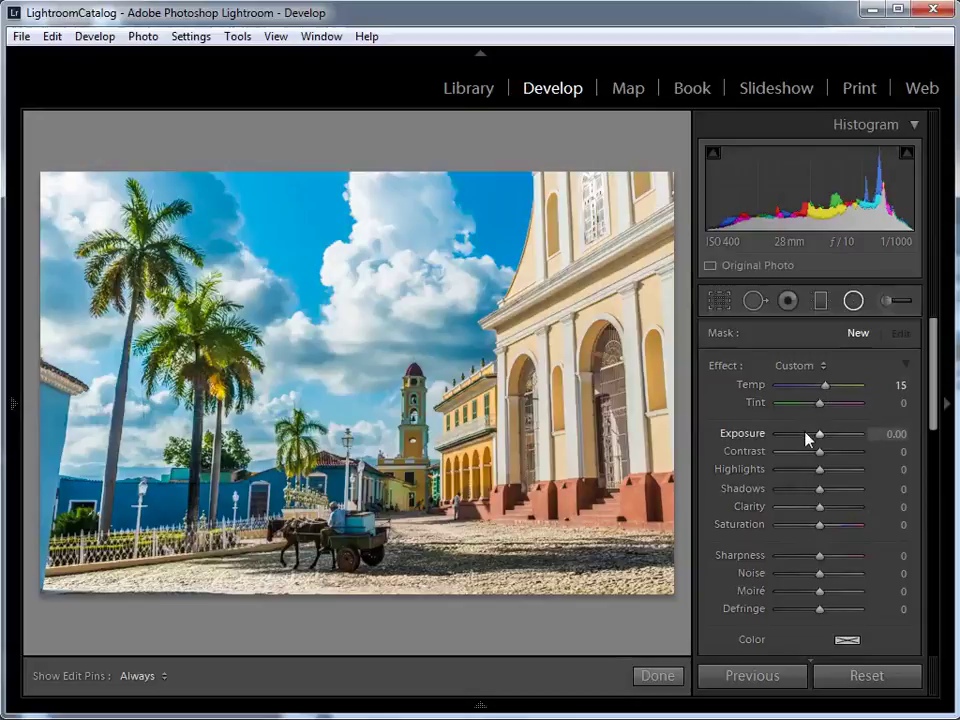
left_click_drag(818, 435, 827, 441)
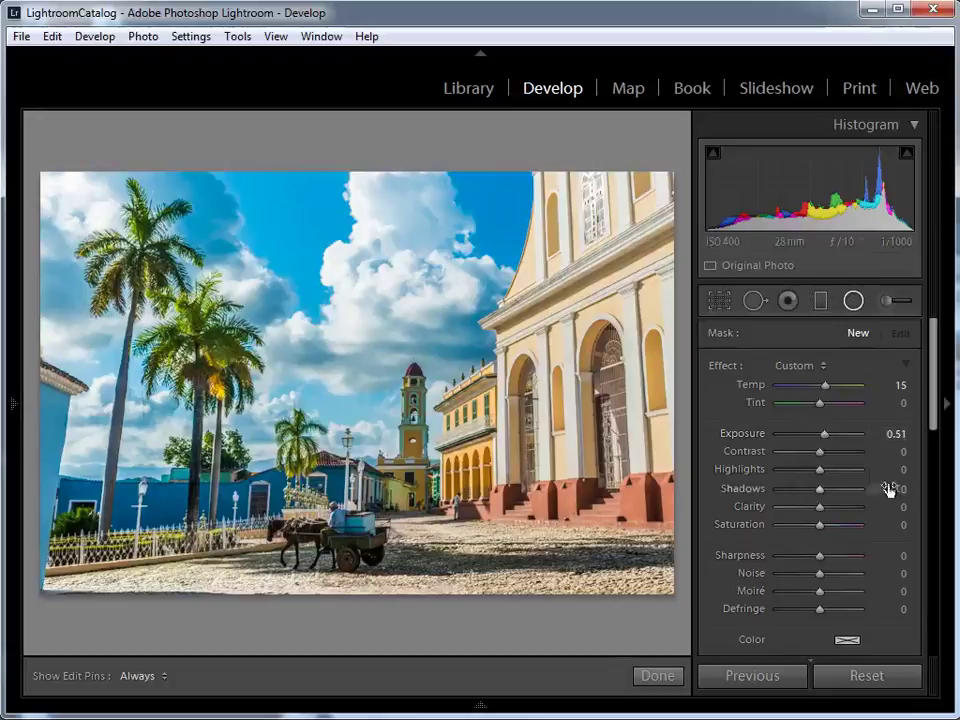
left_click_drag(822, 453, 829, 453)
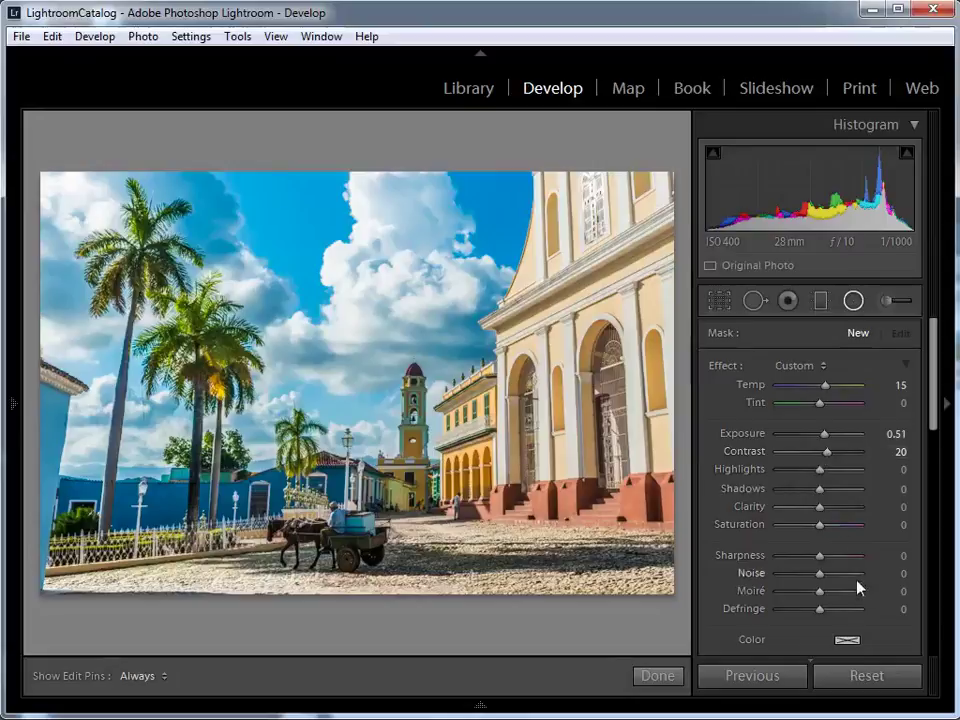
Set the radial filter's Feather to 80 and leave Invert Mask switched on
left_click_drag(931, 390, 936, 437)
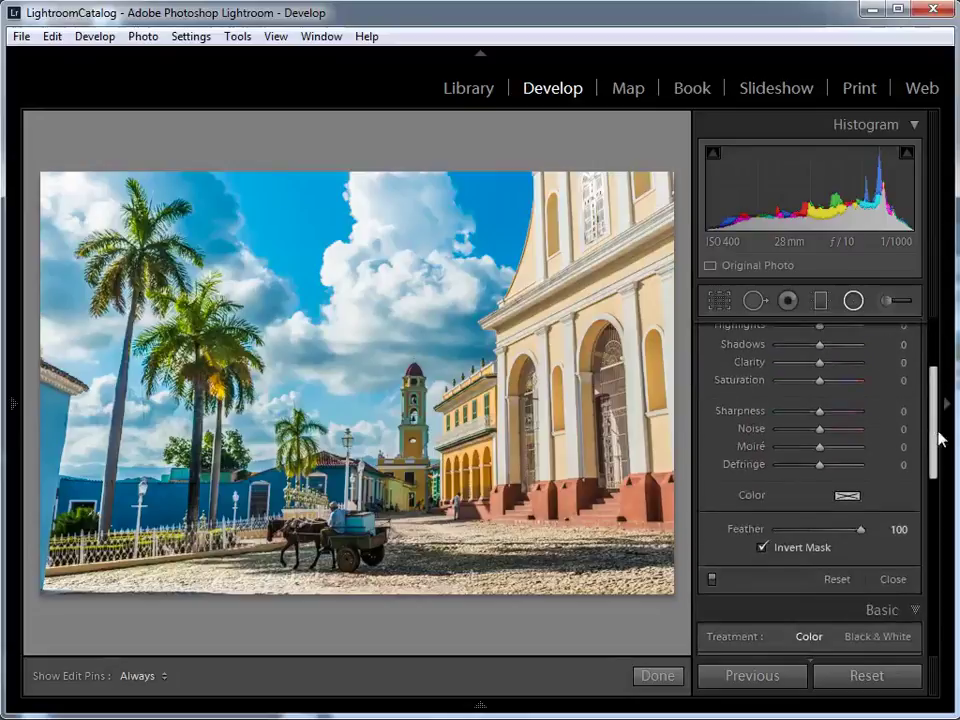
left_click_drag(865, 537, 845, 558)
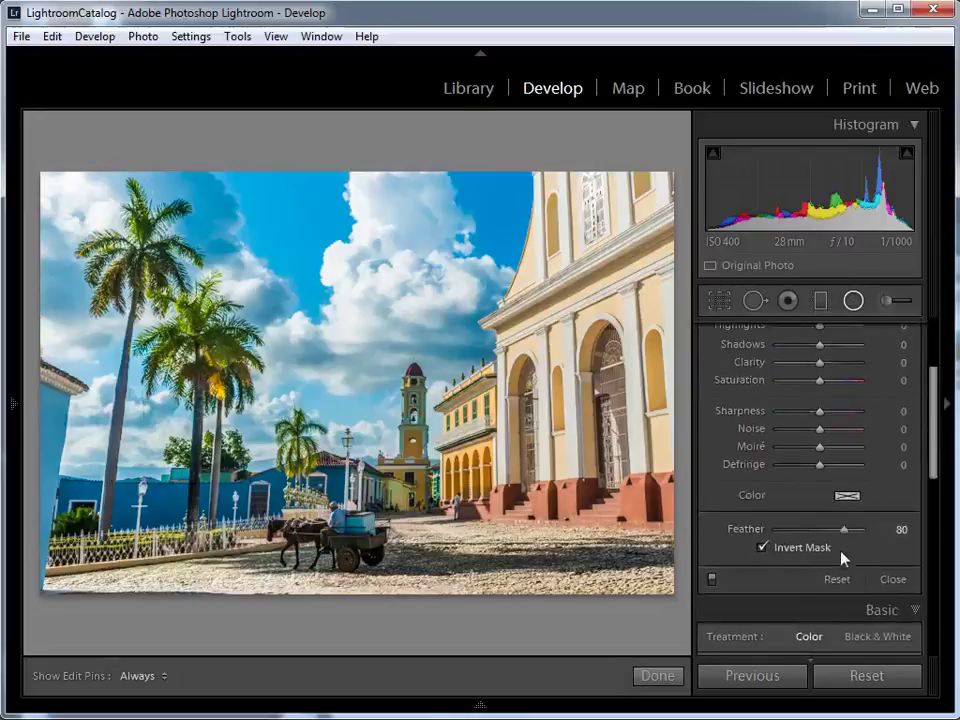
left_click(764, 549)
left_click(762, 549)
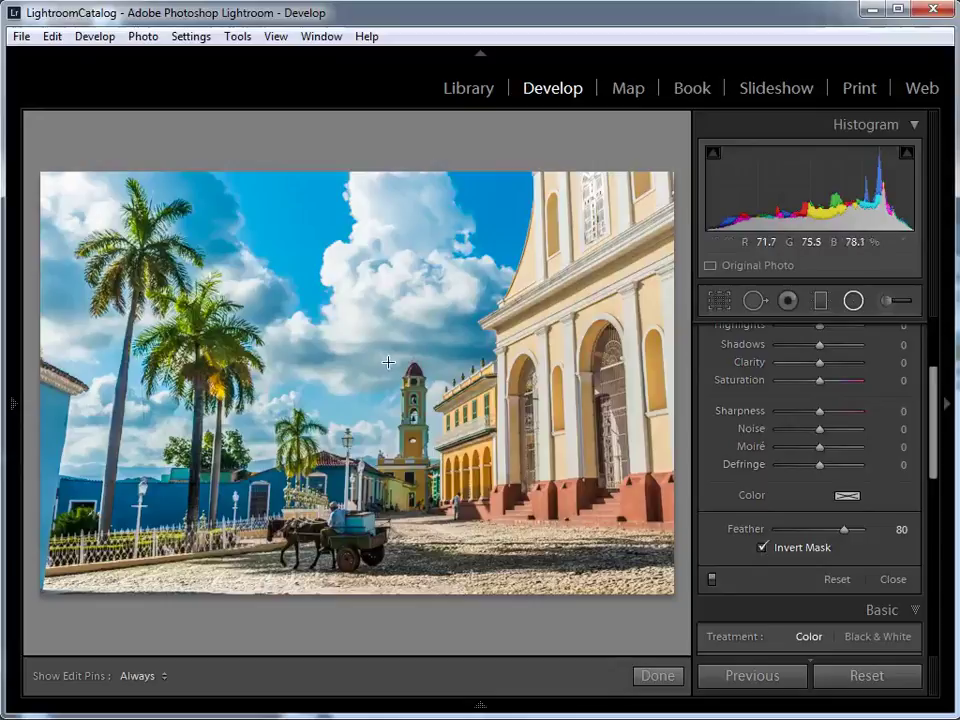
Draw a large radial filter centred on the tall palms and a smaller one around the horse cart
left_click_drag(64, 238, 300, 428)
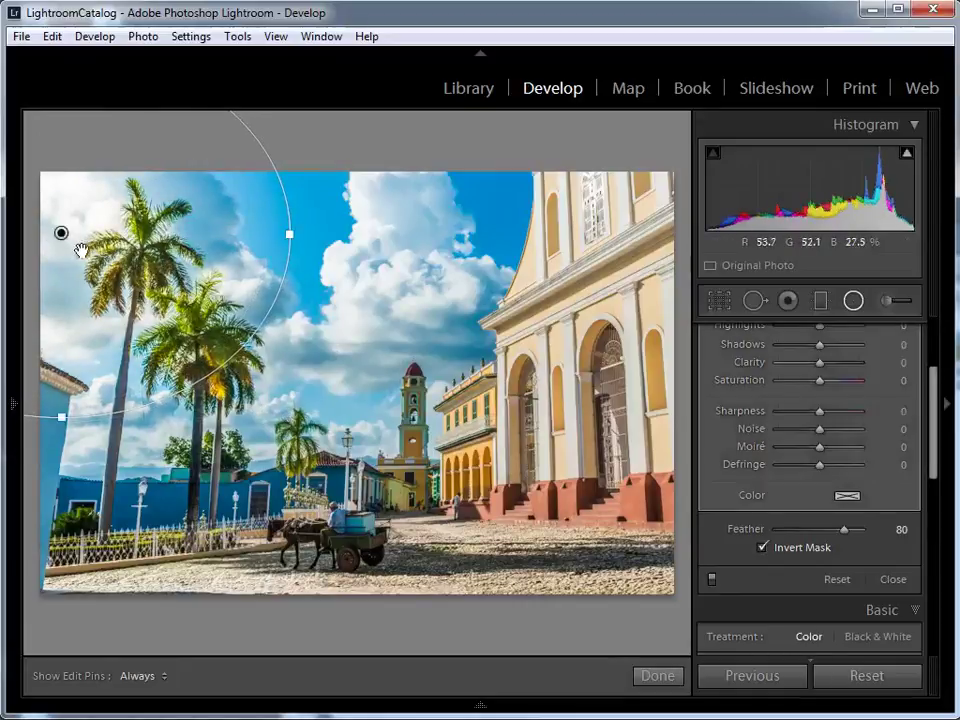
left_click_drag(61, 234, 117, 296)
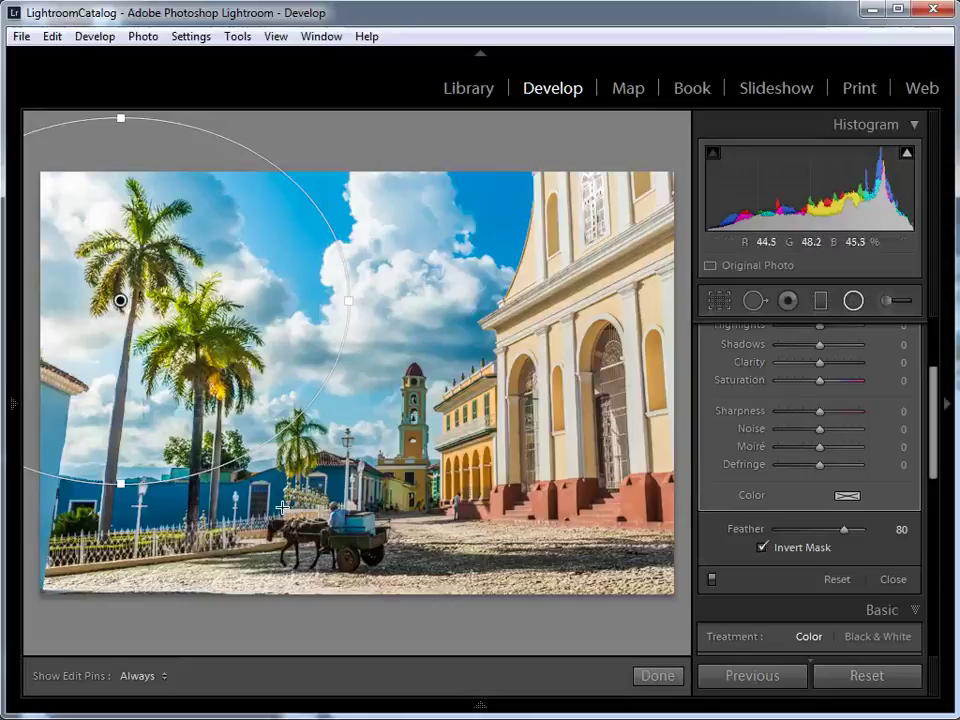
left_click_drag(284, 507, 410, 585)
left_click_drag(284, 507, 314, 531)
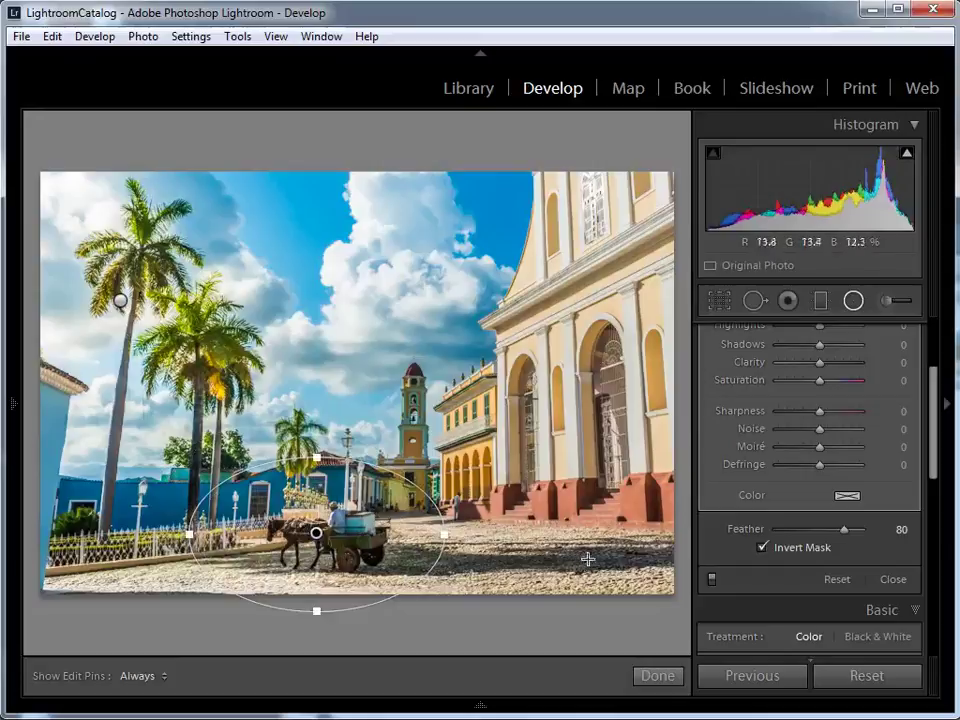
Add radial filters on the cobblestones near the church, at the far end of the street and on the bell tower, moving the last down over the tower
left_click_drag(546, 540, 619, 535)
left_click_drag(453, 511, 457, 504)
left_click_drag(403, 413, 419, 486)
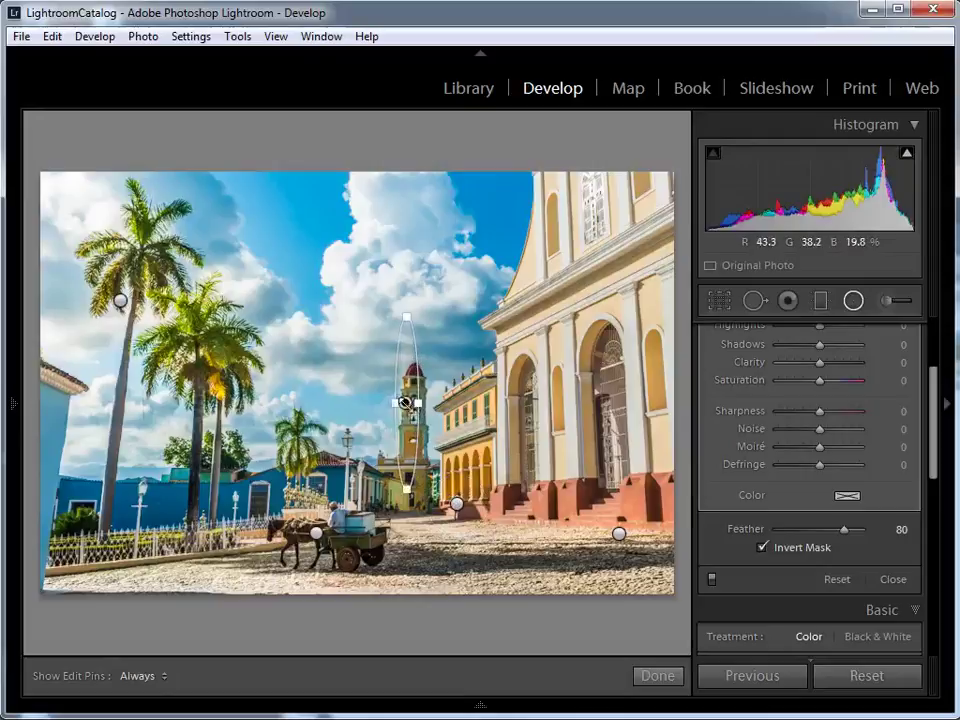
key("Delete")
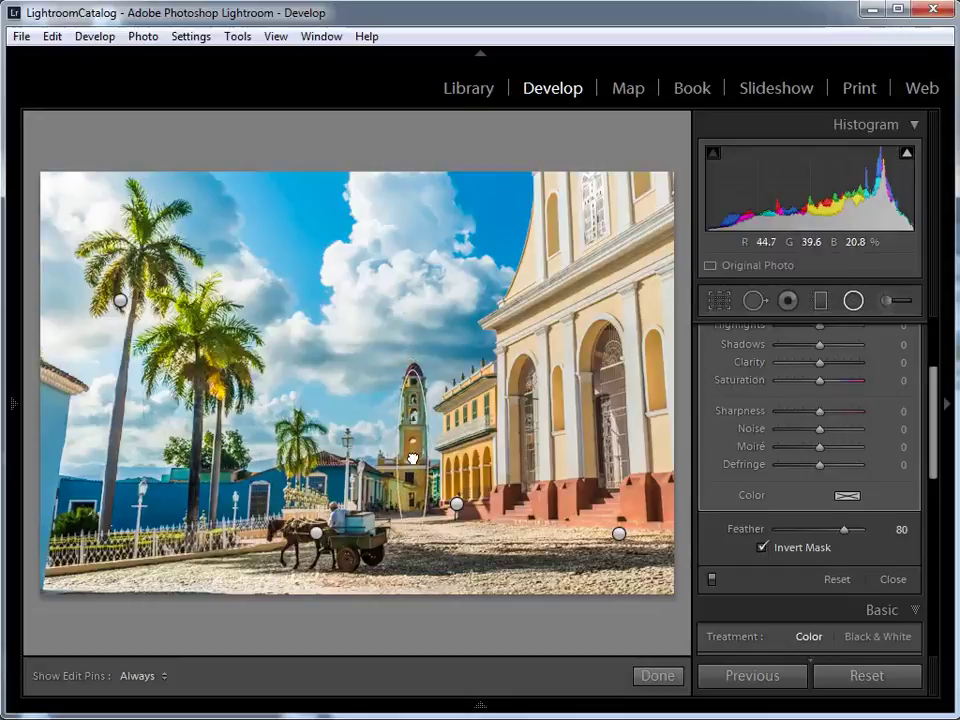
key("ctrl+z")
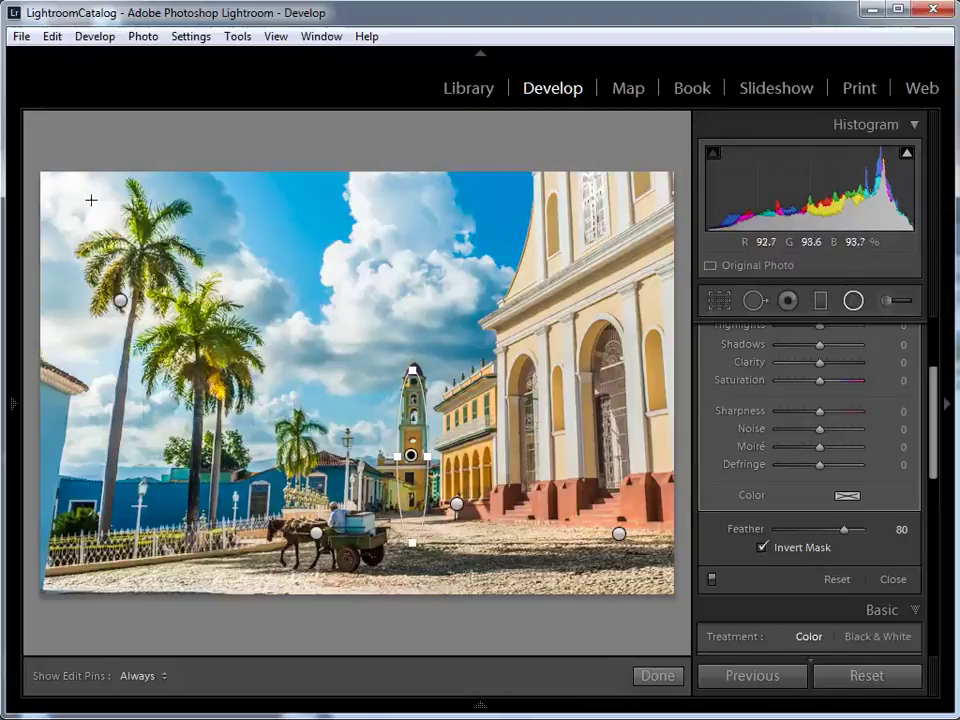
Shape a long, narrow radial filter into a diagonal light ray from the sky through the palms to the cart, and compare the filters off and on
left_click_drag(105, 206, 141, 465)
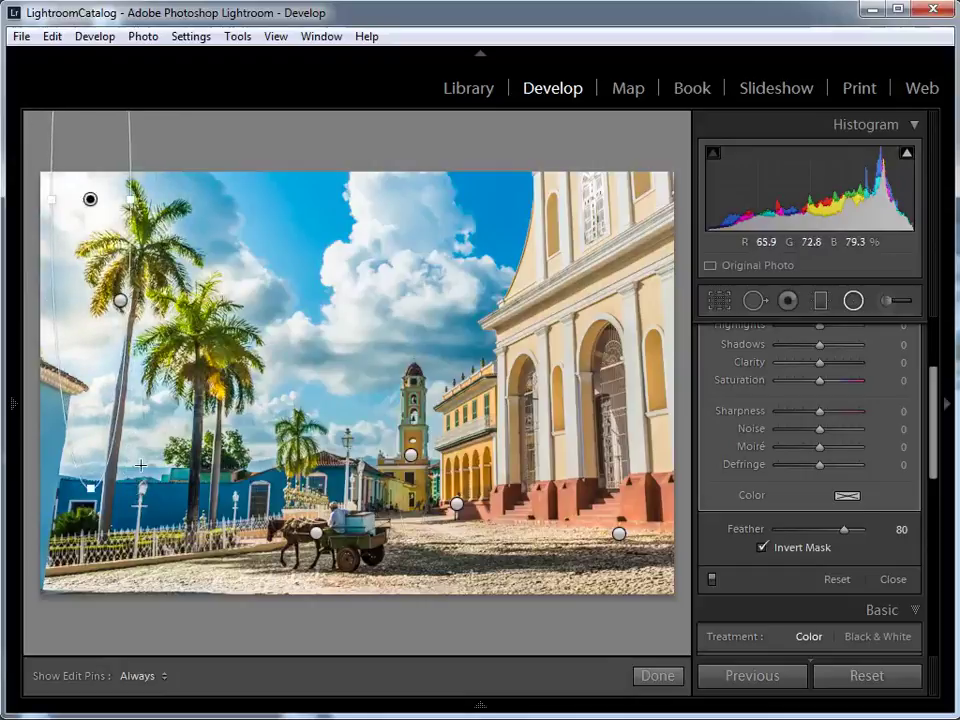
left_click_drag(90, 198, 167, 304)
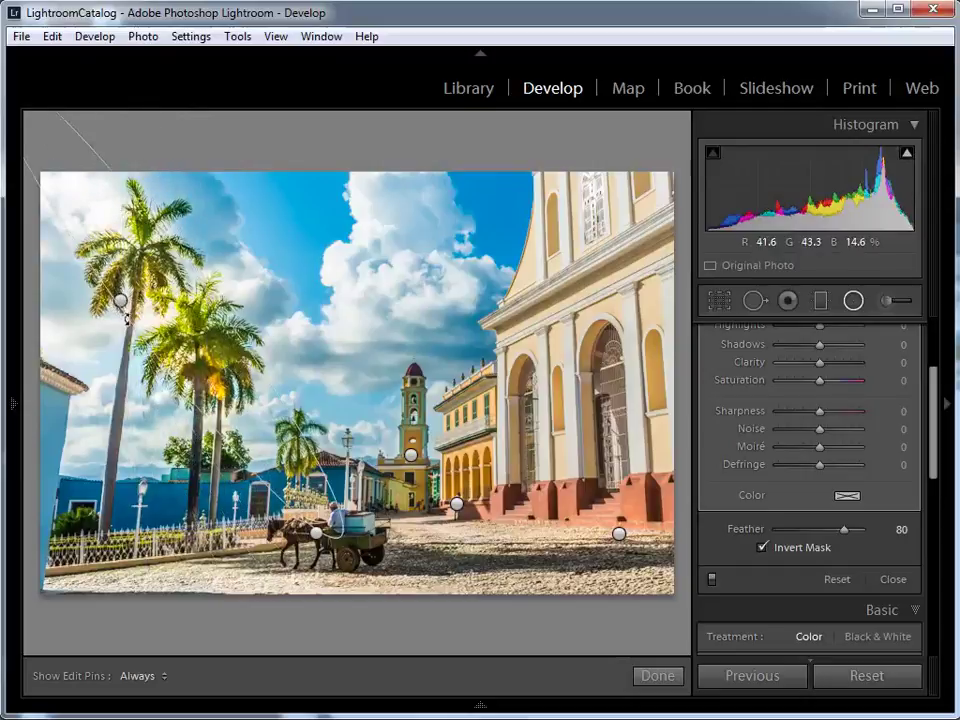
left_click_drag(127, 311, 118, 290)
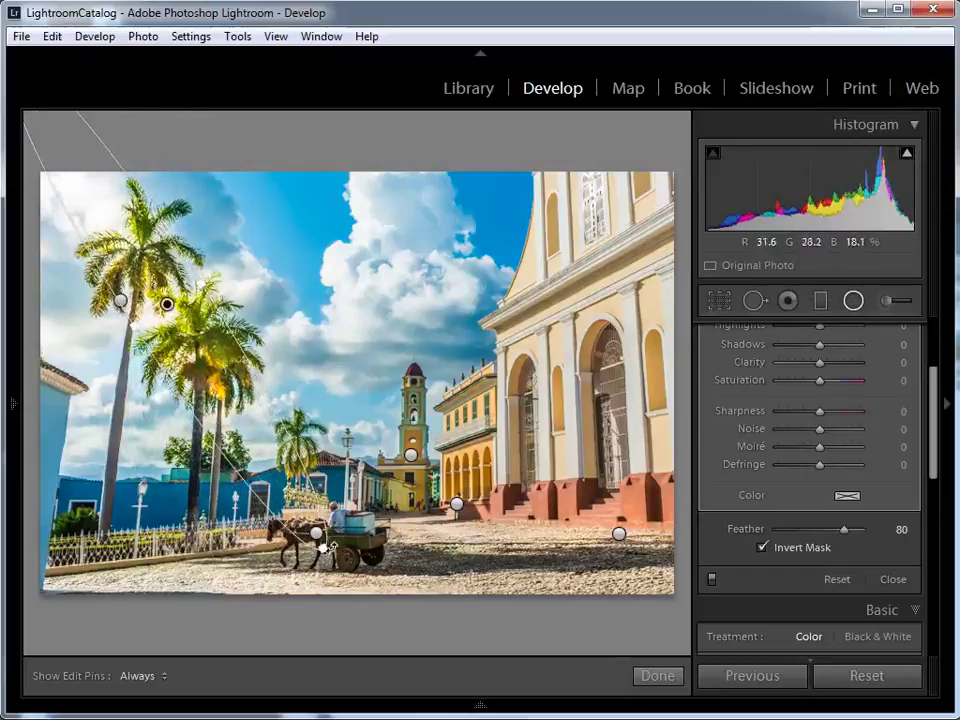
left_click_drag(335, 547, 538, 707)
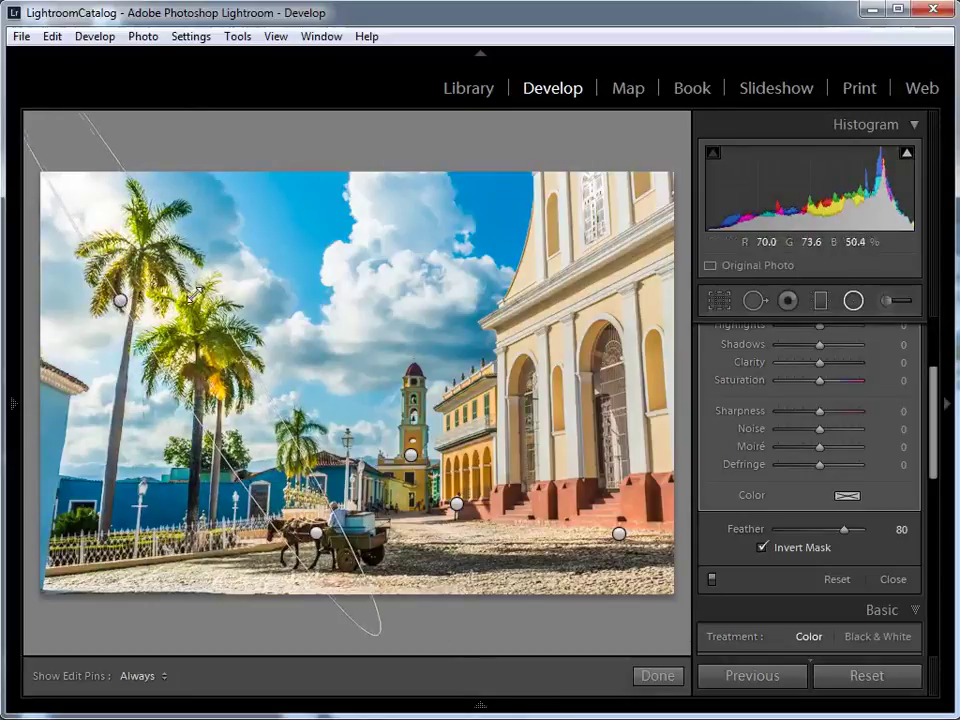
left_click_drag(196, 290, 190, 283)
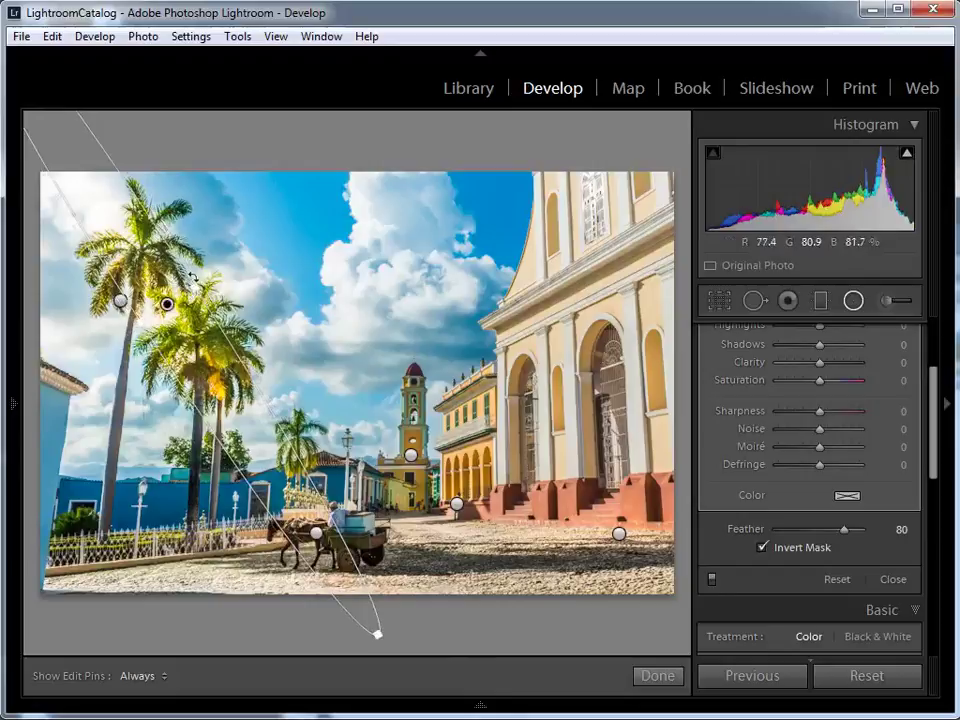
left_click_drag(125, 328, 130, 328)
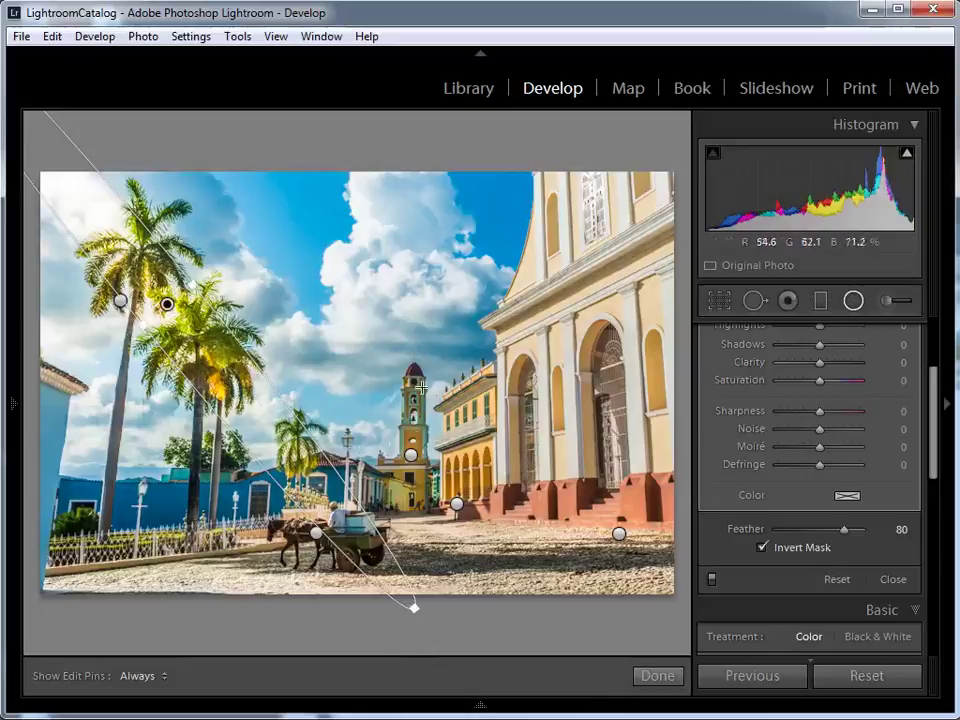
left_click(712, 580)
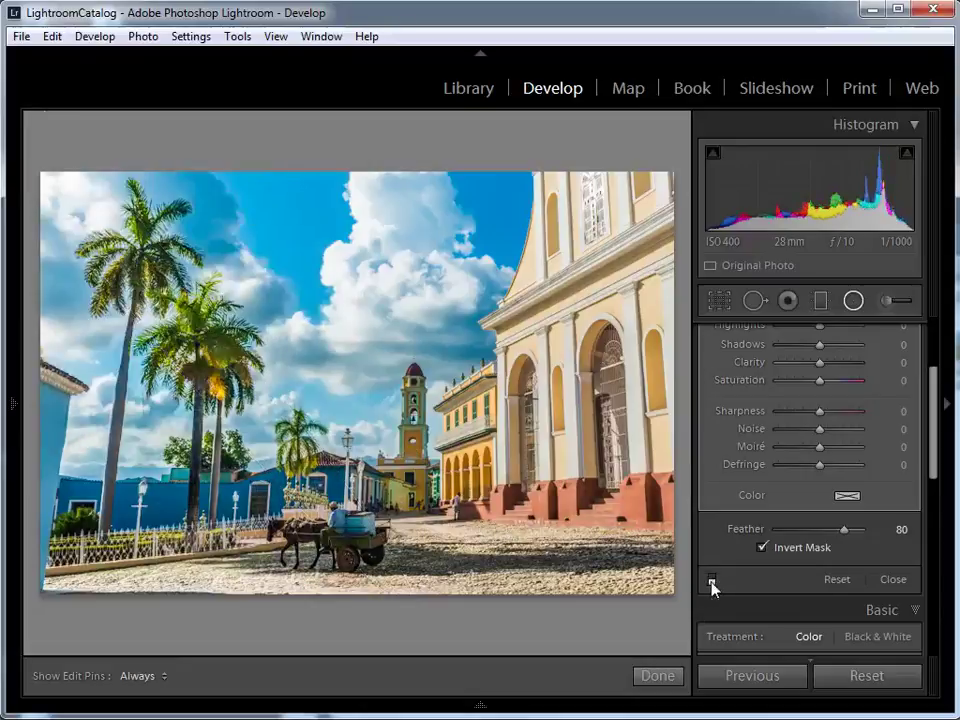
left_click(711, 581)
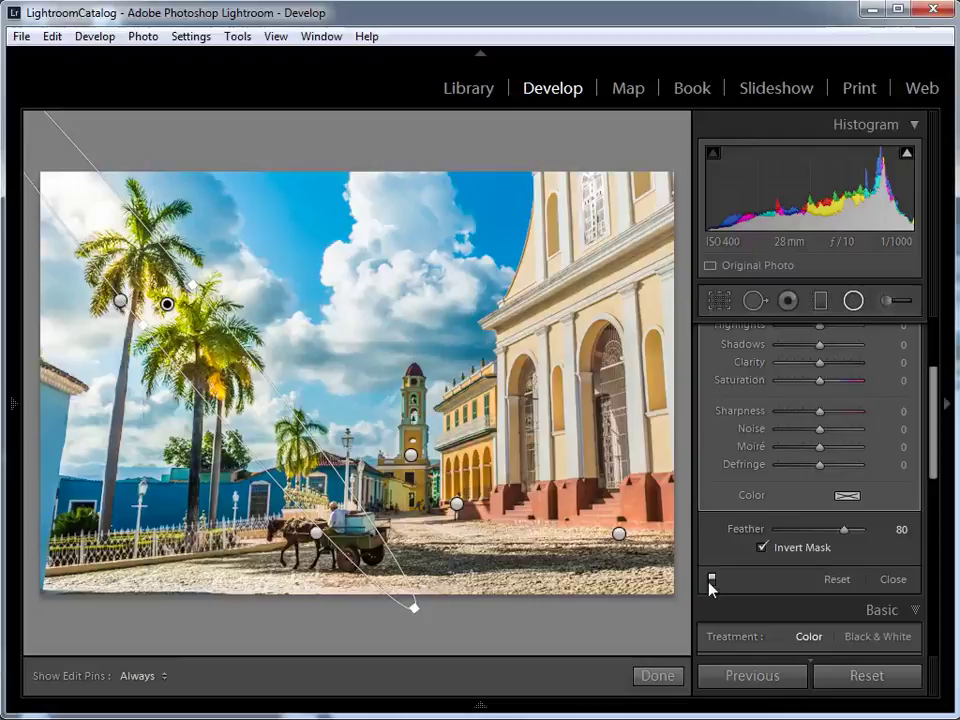
Start another radial filter with the effects reset, and set Sharpness to -84, Feather to 61 and Invert Mask off
scroll(711, 585, "up", 3)
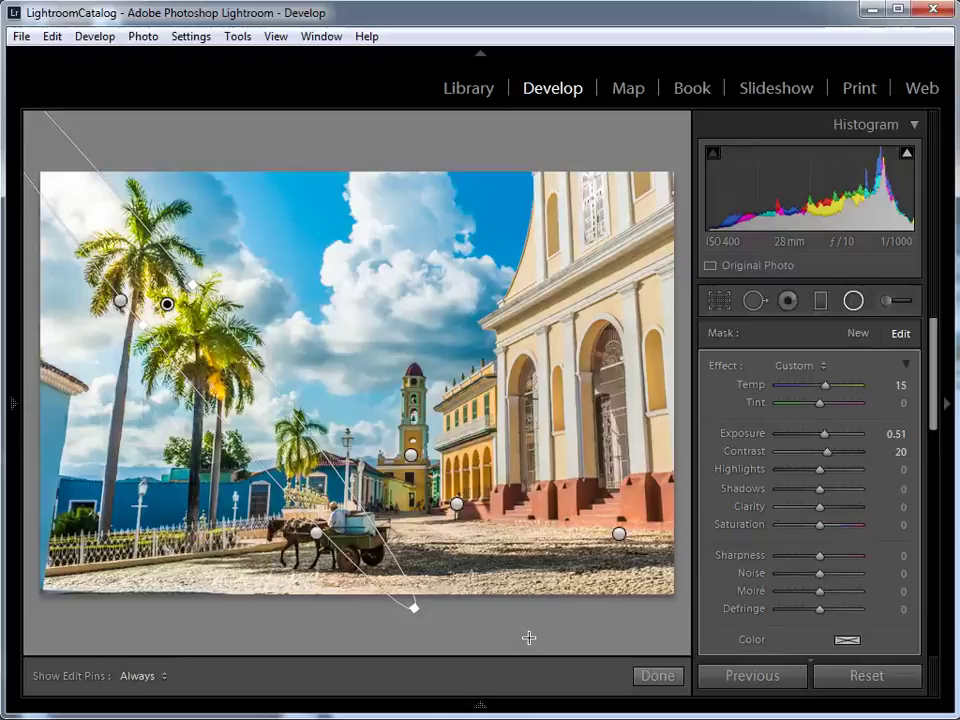
left_click(858, 336)
double_click(730, 368)
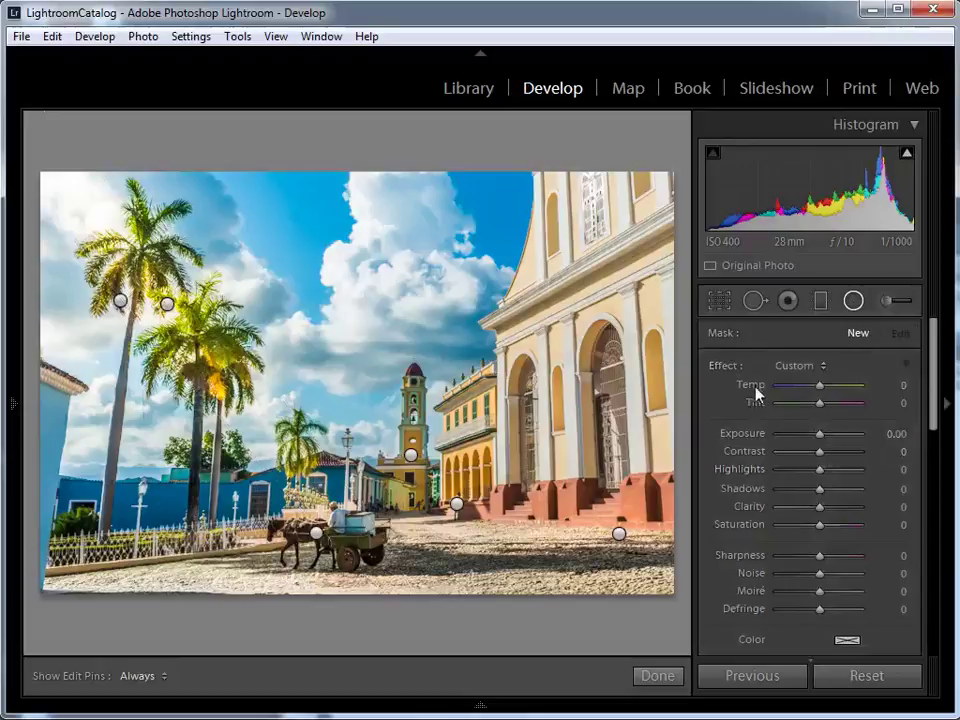
left_click_drag(819, 555, 786, 557)
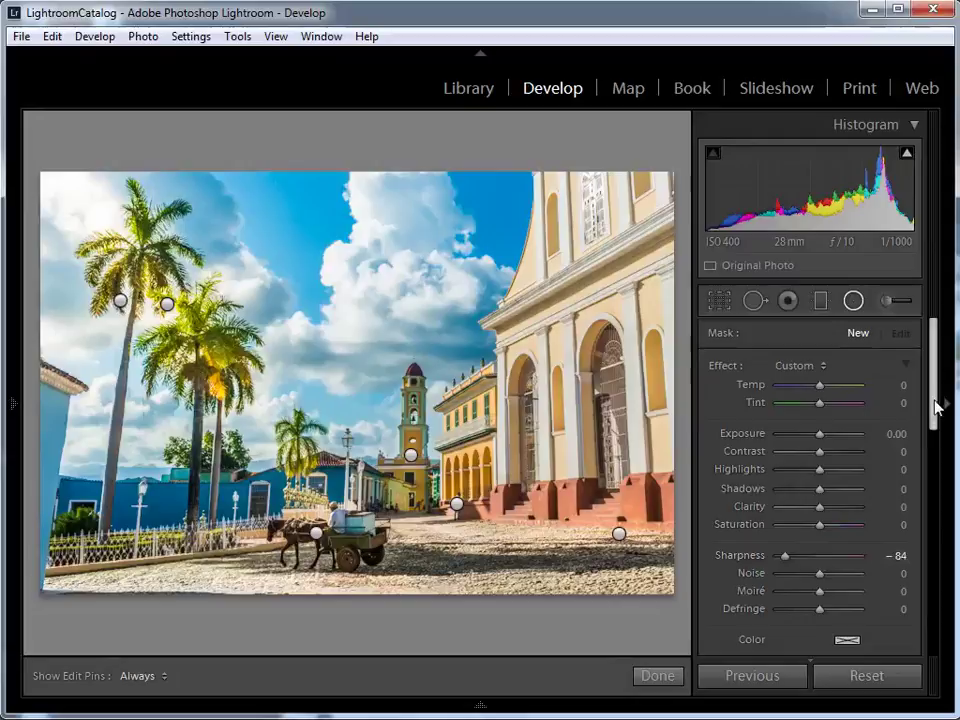
left_click_drag(933, 405, 934, 439)
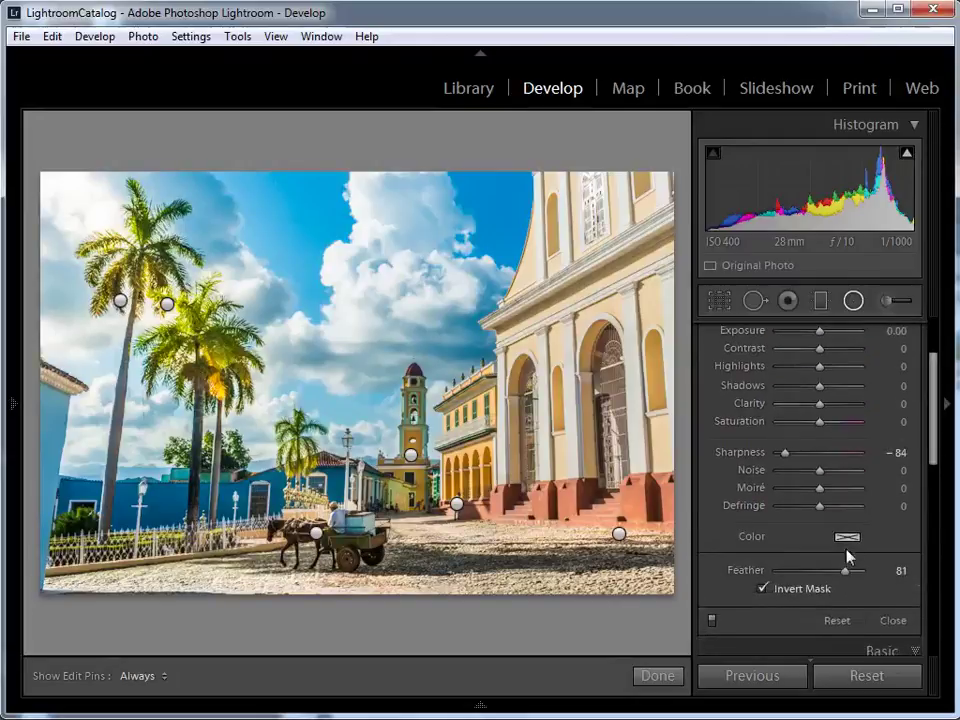
left_click_drag(844, 571, 827, 572)
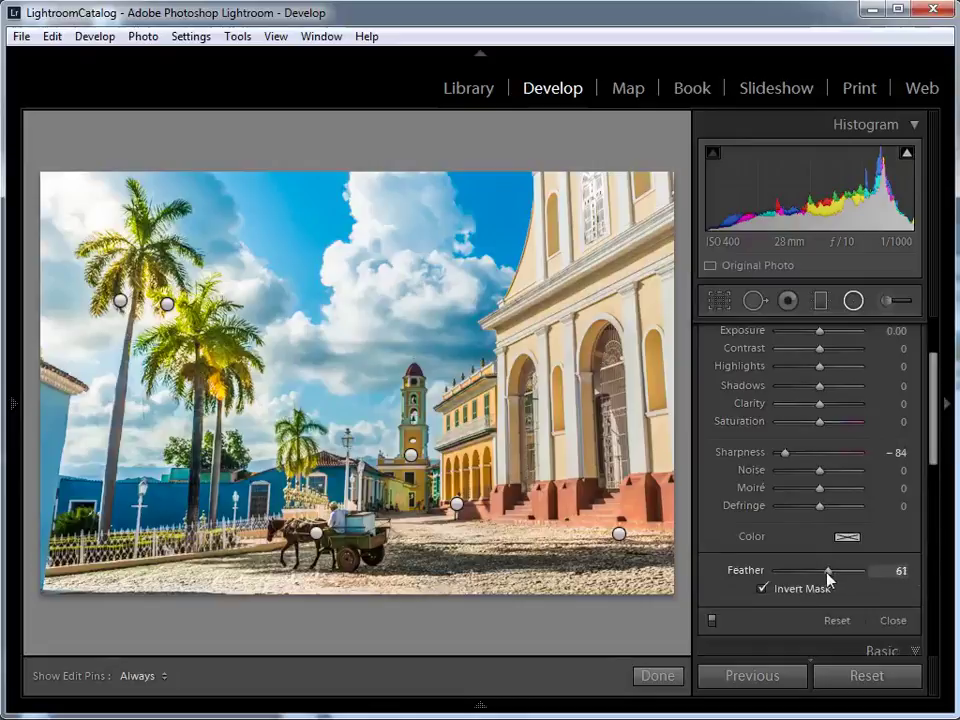
left_click(762, 589)
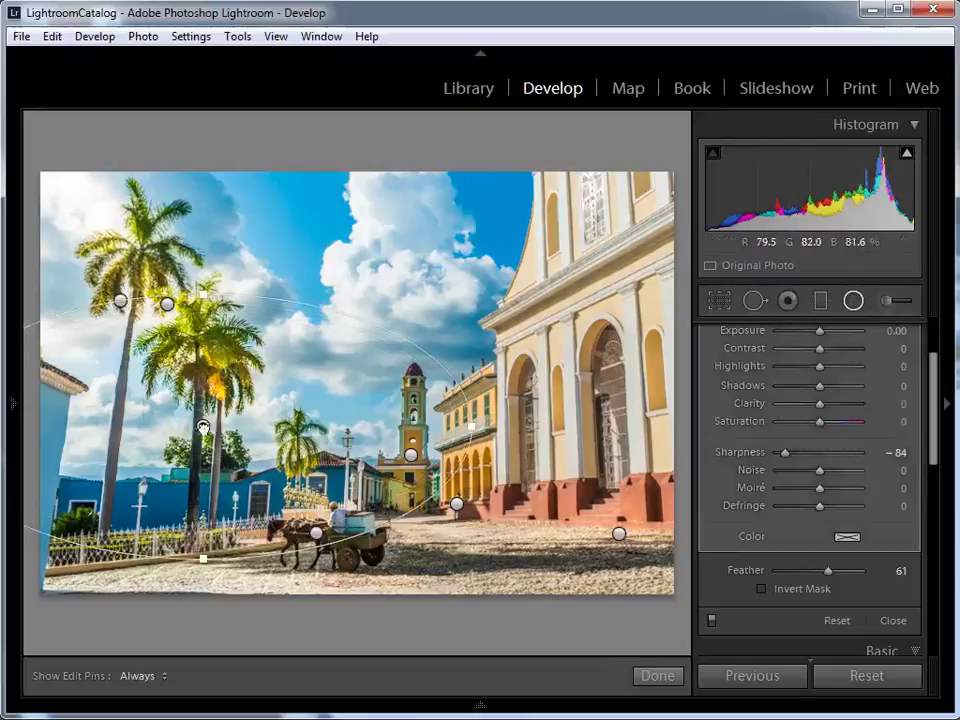
Centre the wide elliptical filter on the cart and plaza, reduce its height slightly, and finish the radial filter edits
left_click_drag(286, 468, 368, 495)
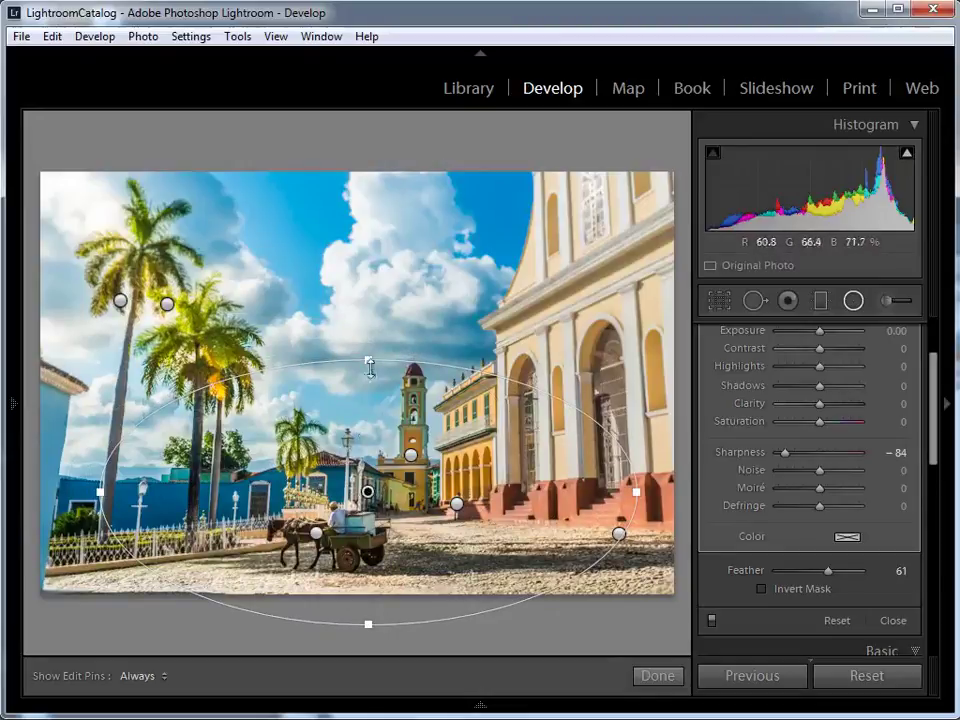
left_click_drag(367, 363, 370, 380)
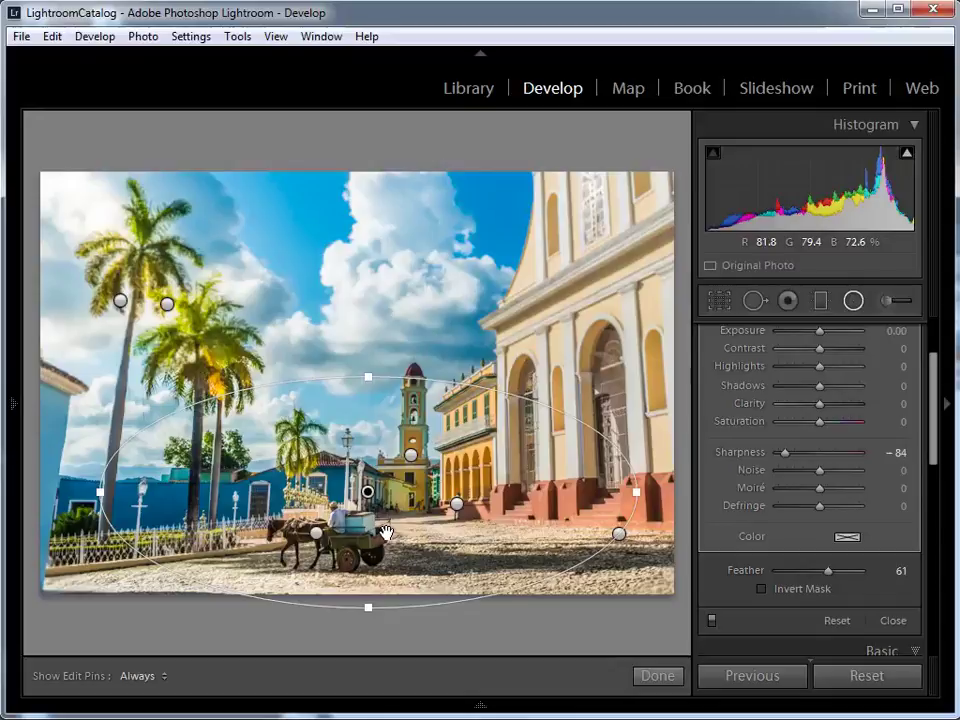
left_click(657, 677)
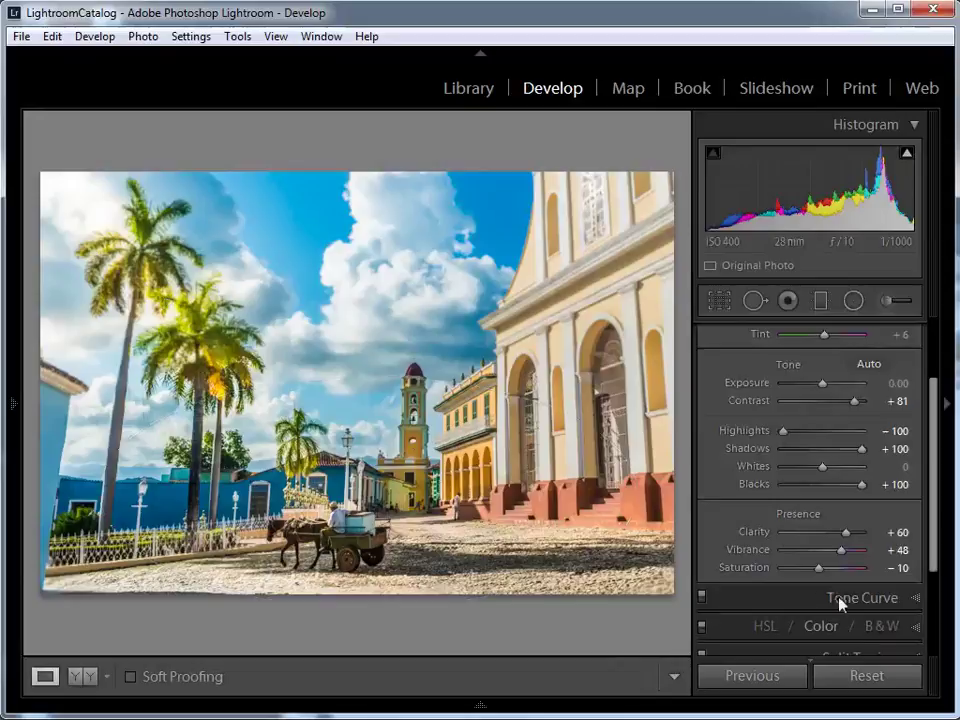
Open the Detail settings and target the detail preview on the man driving the horse cart
left_click_drag(933, 488, 942, 568)
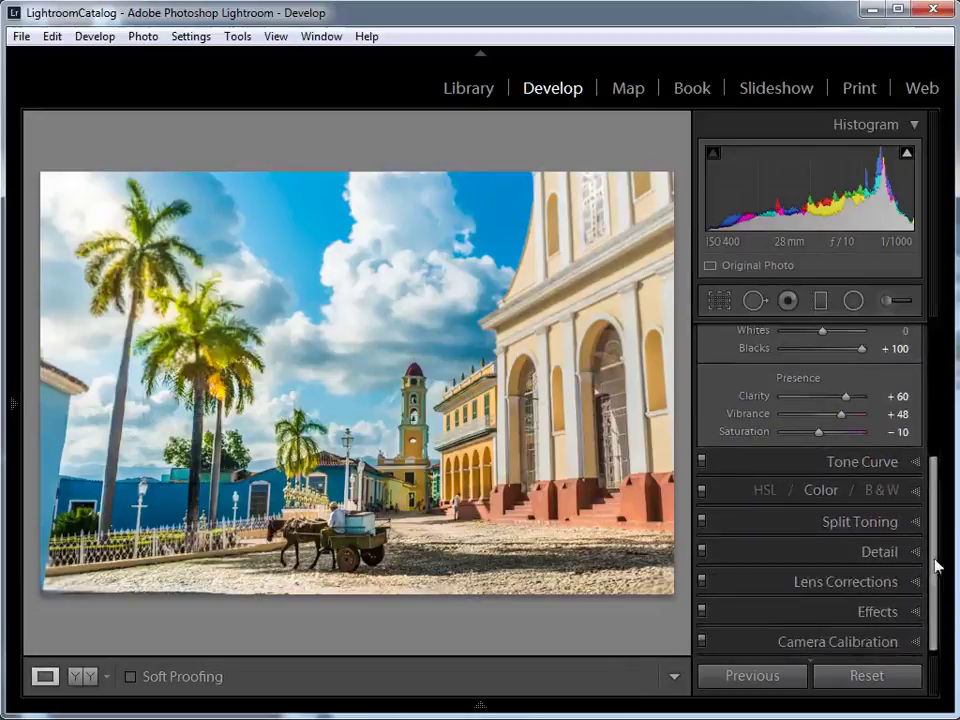
left_click(896, 553)
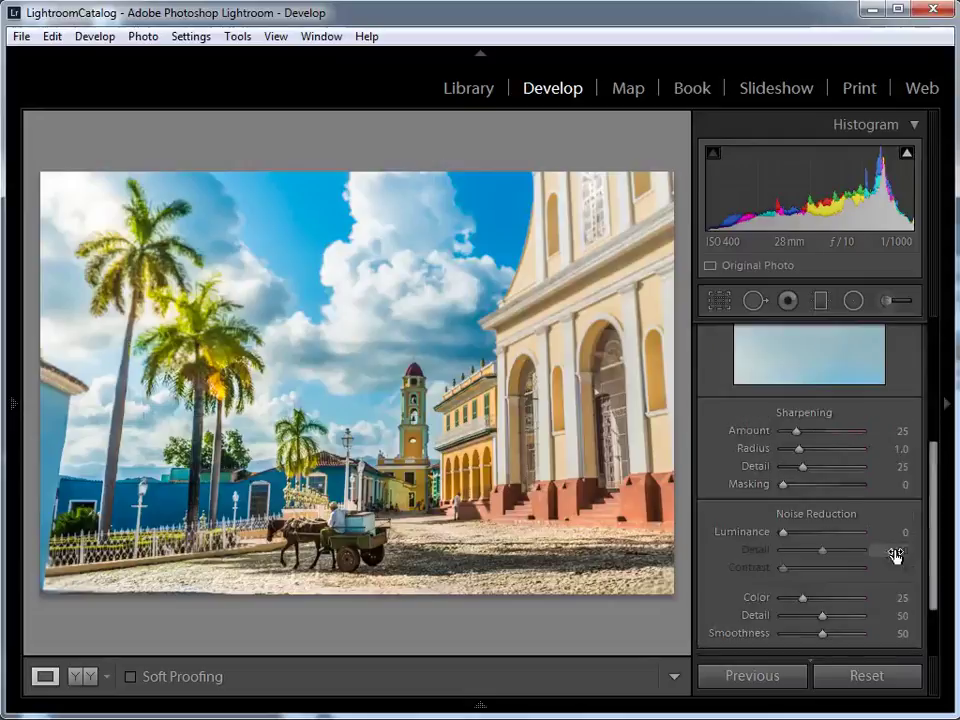
left_click_drag(934, 475, 936, 413)
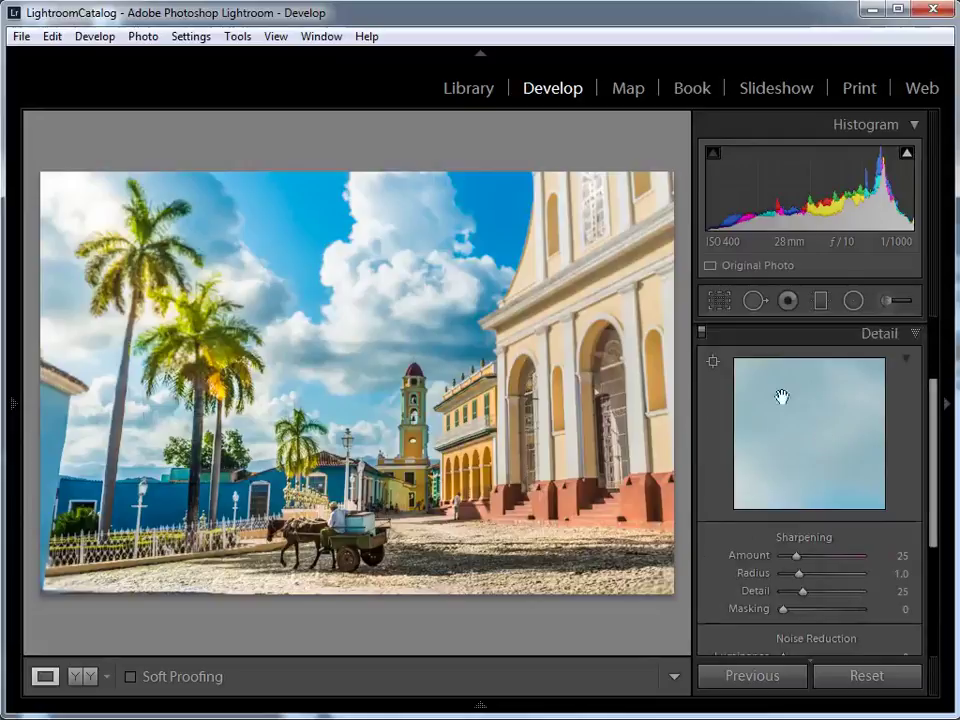
left_click(713, 364)
left_click(428, 447)
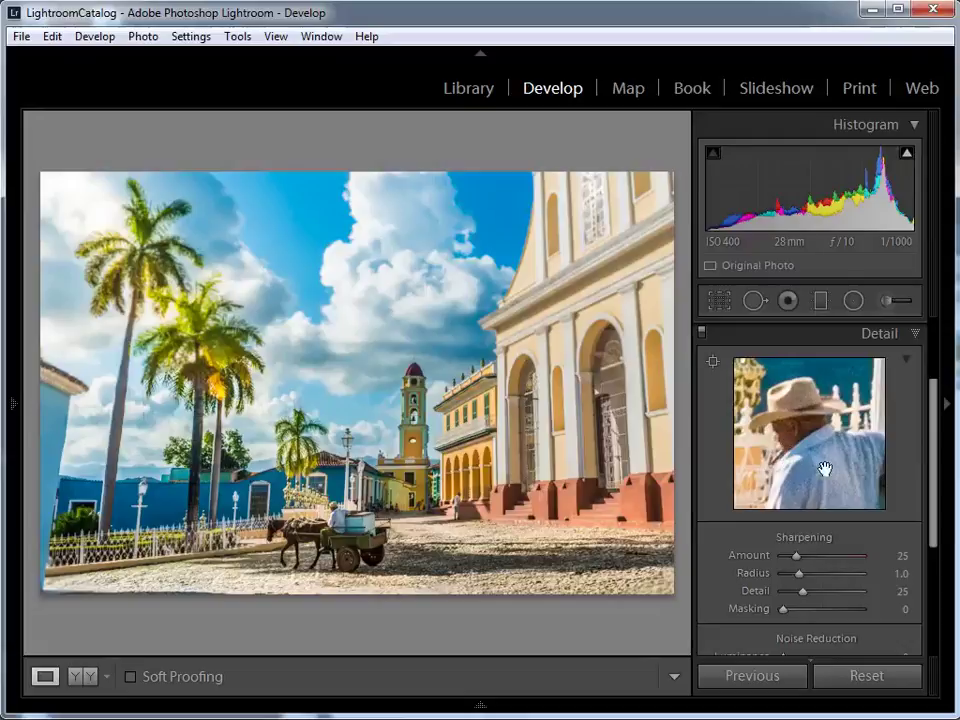
Sharpen the photo with Amount 100, Detail 5 and Masking 85, previewing the mask so sharpening is limited to the edges
left_click_drag(796, 556, 837, 556)
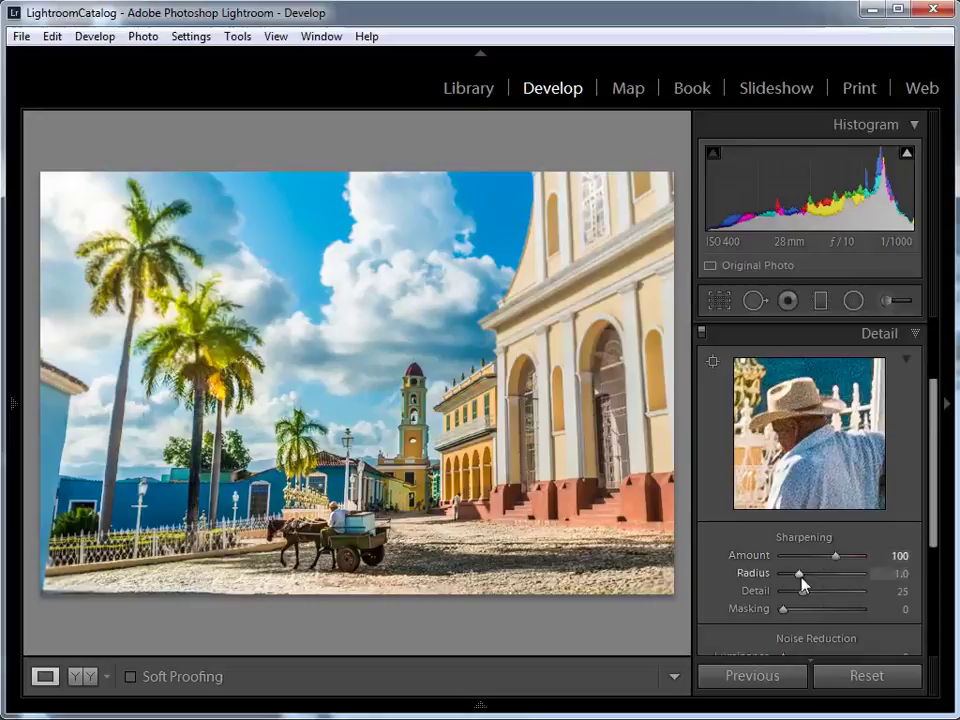
left_click_drag(804, 594, 784, 598)
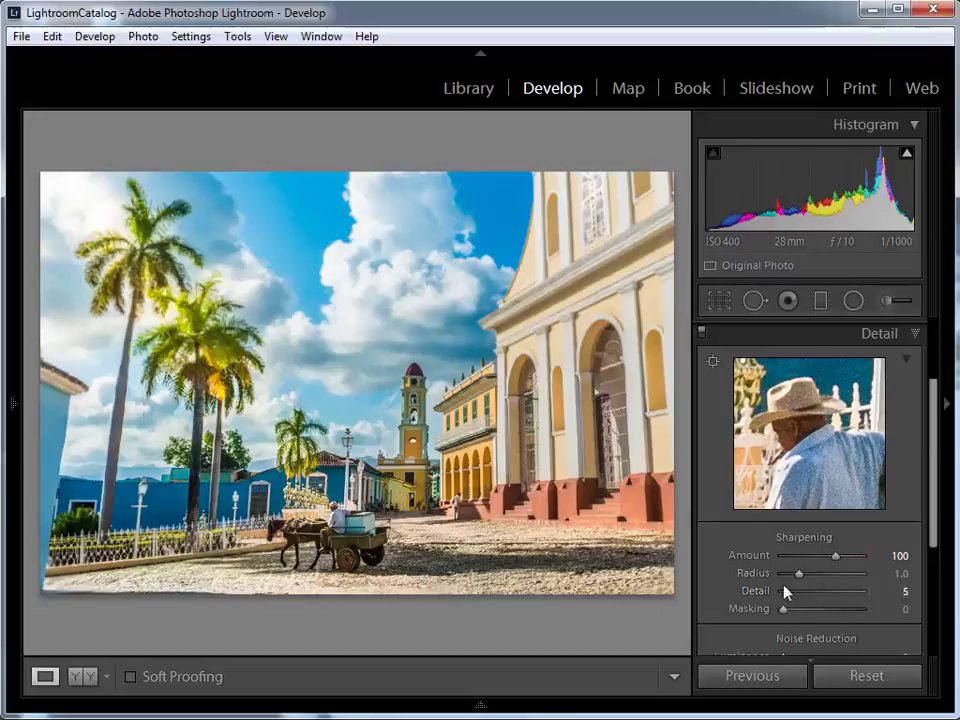
left_click_drag(785, 591, 786, 592)
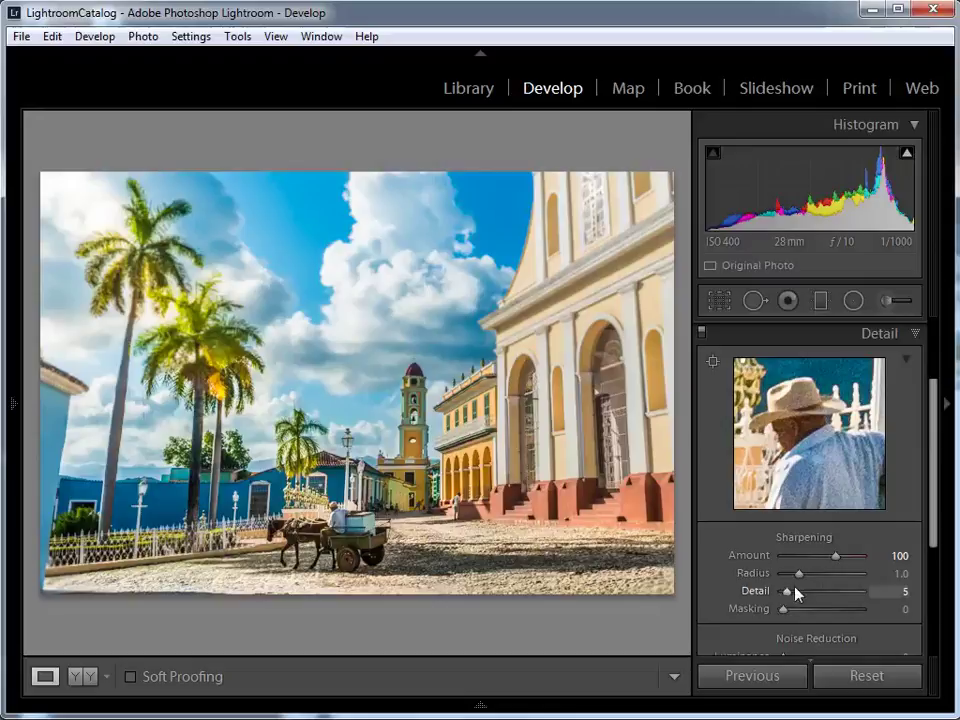
key("alt")
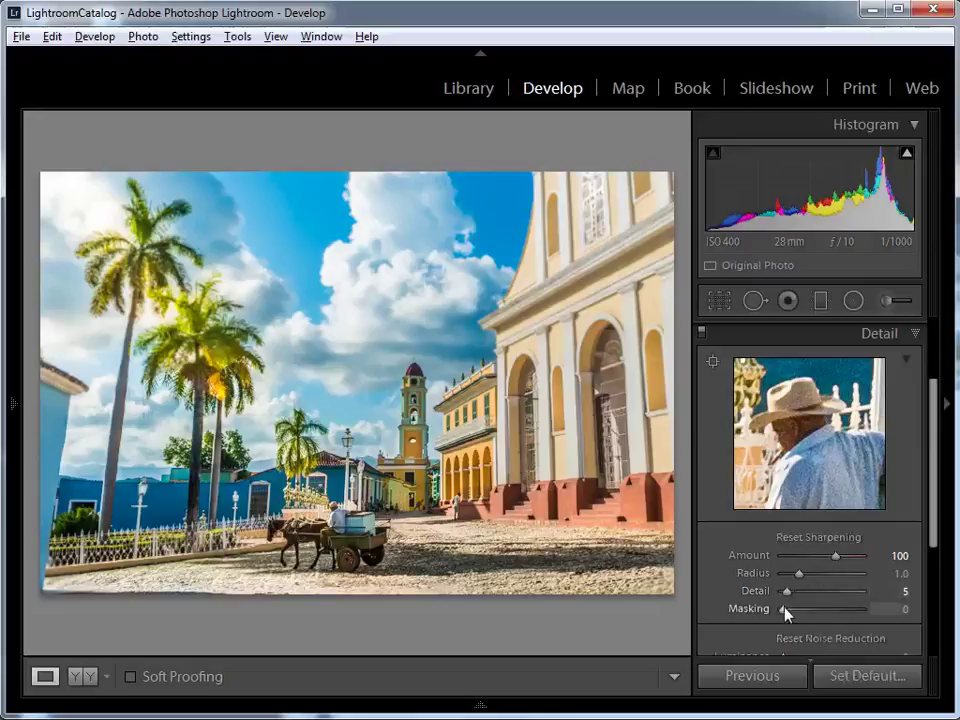
left_click_drag(785, 609, 851, 611)
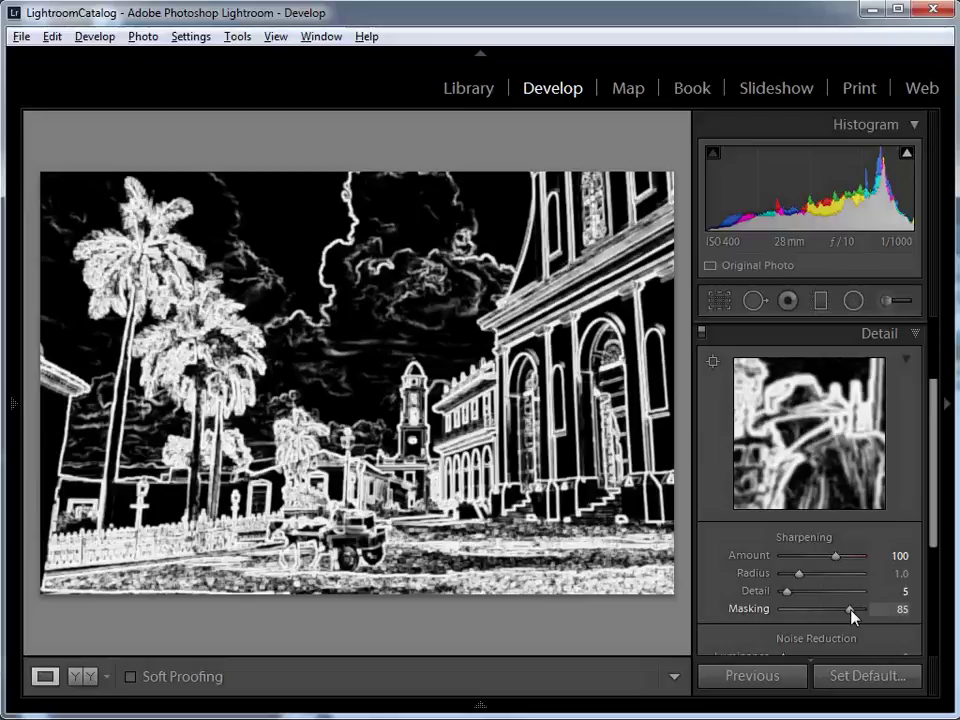
left_click_drag(853, 614, 852, 616)
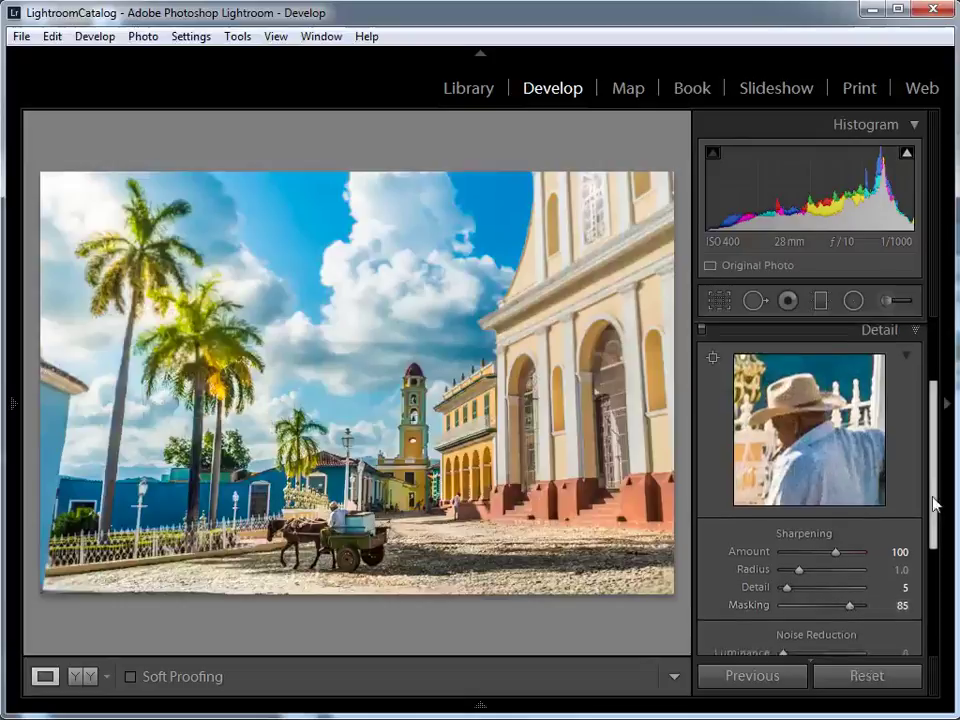
Set the Luminance noise reduction of the photo to 21
scroll(934, 506, "down", 2)
scroll(939, 518, "down", 2)
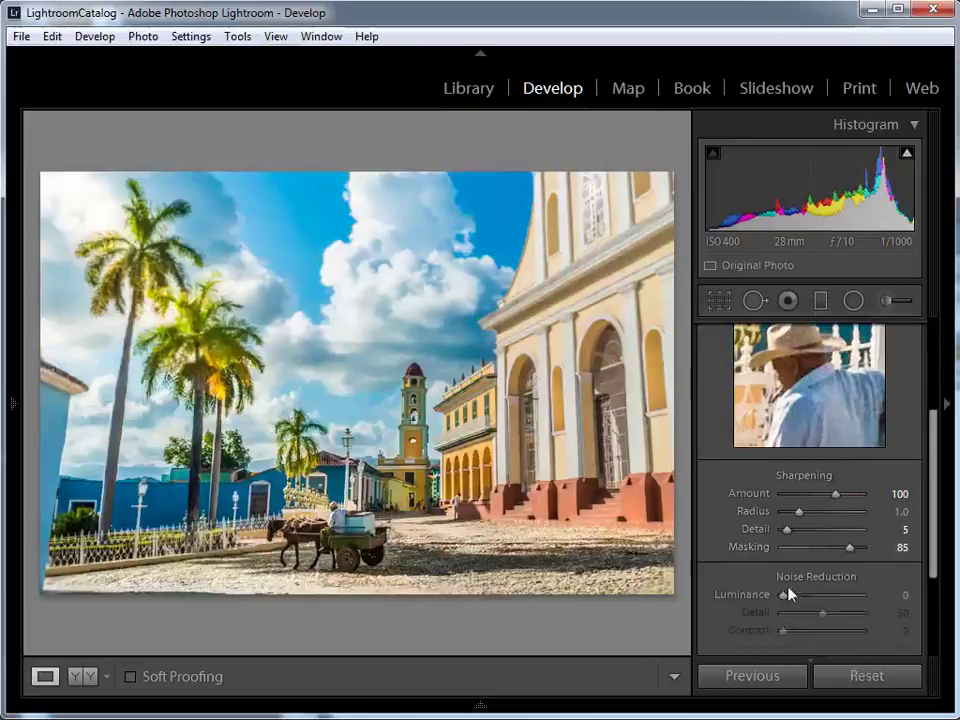
left_click_drag(786, 597, 803, 597)
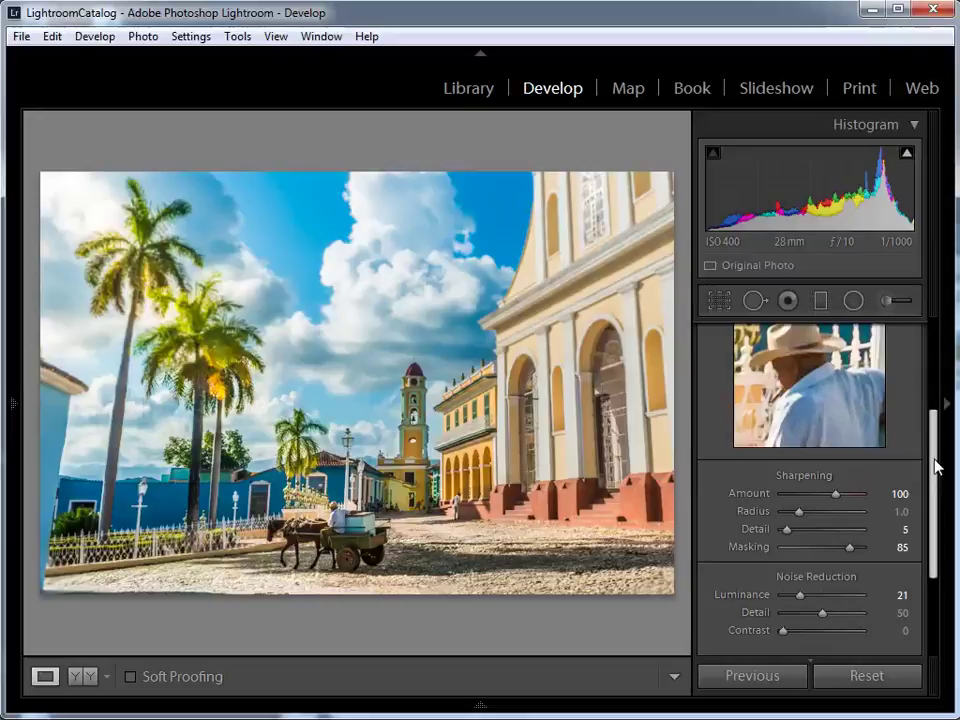
Add a Highlight Priority post-crop vignette with Amount -26, Midpoint 25, Roundness -71, Feather 100 and Highlights 100, and compare the photo with its before version
left_click_drag(937, 466, 938, 595)
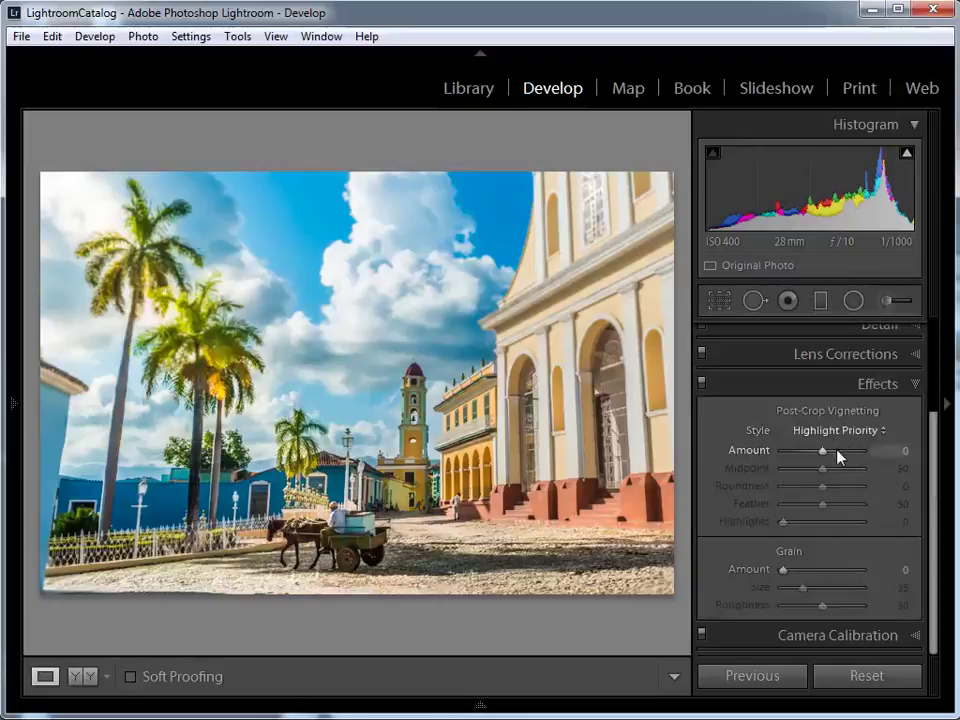
left_click_drag(840, 459, 806, 479)
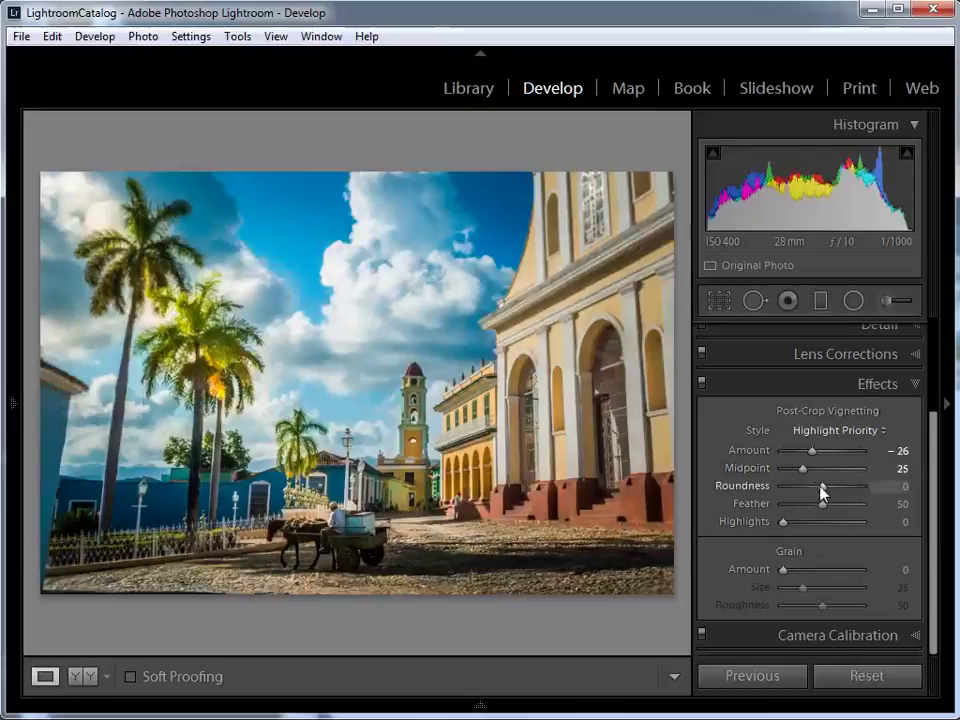
left_click_drag(821, 485, 792, 492)
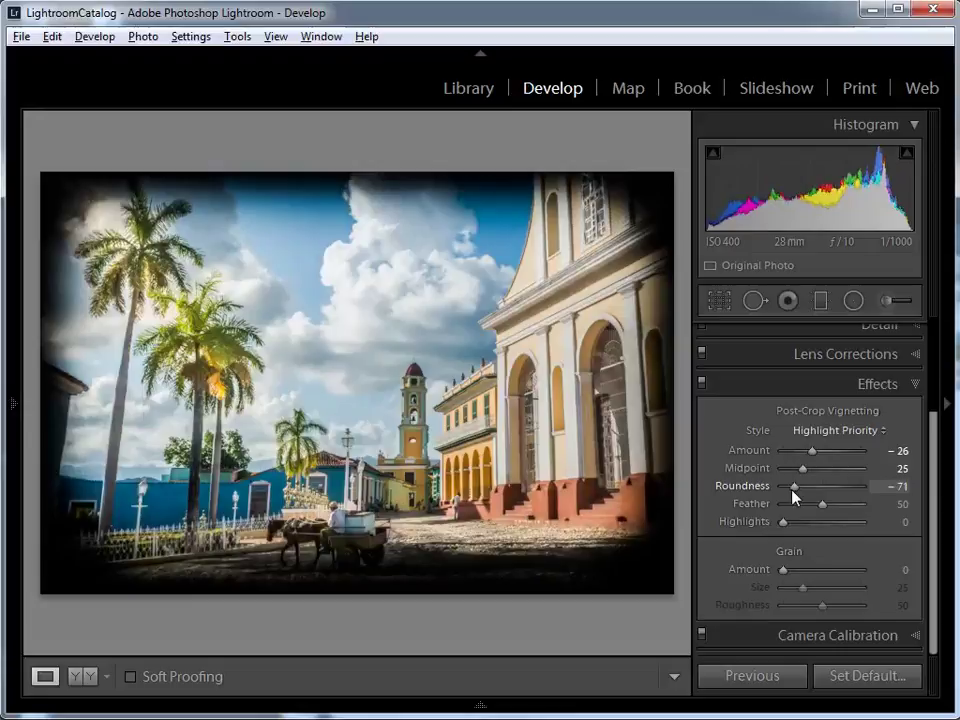
key("backslash")
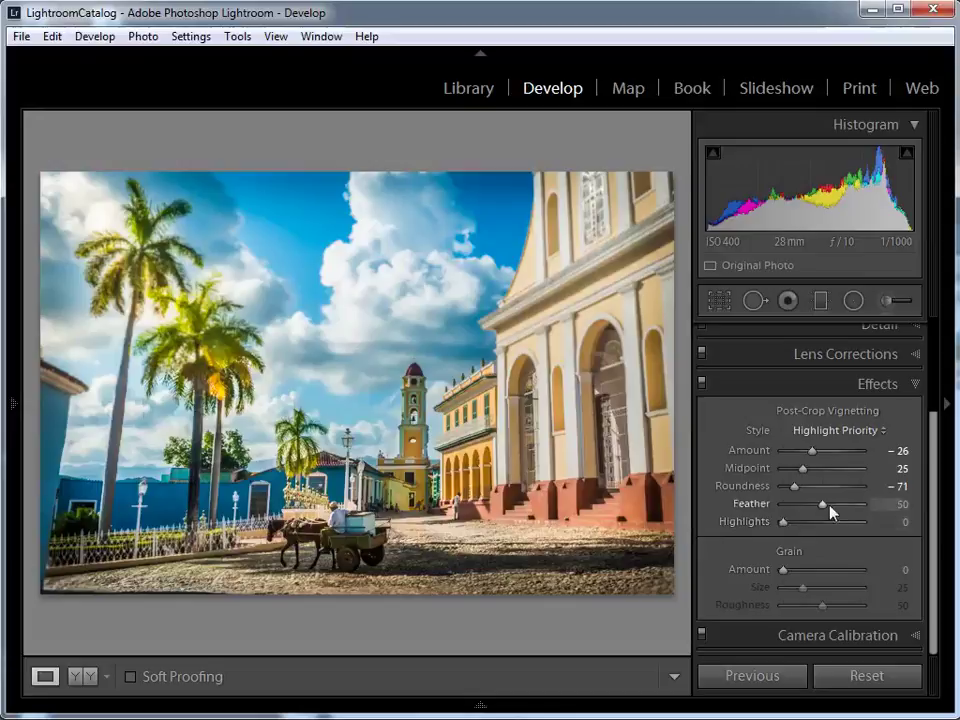
left_click_drag(829, 508, 926, 508)
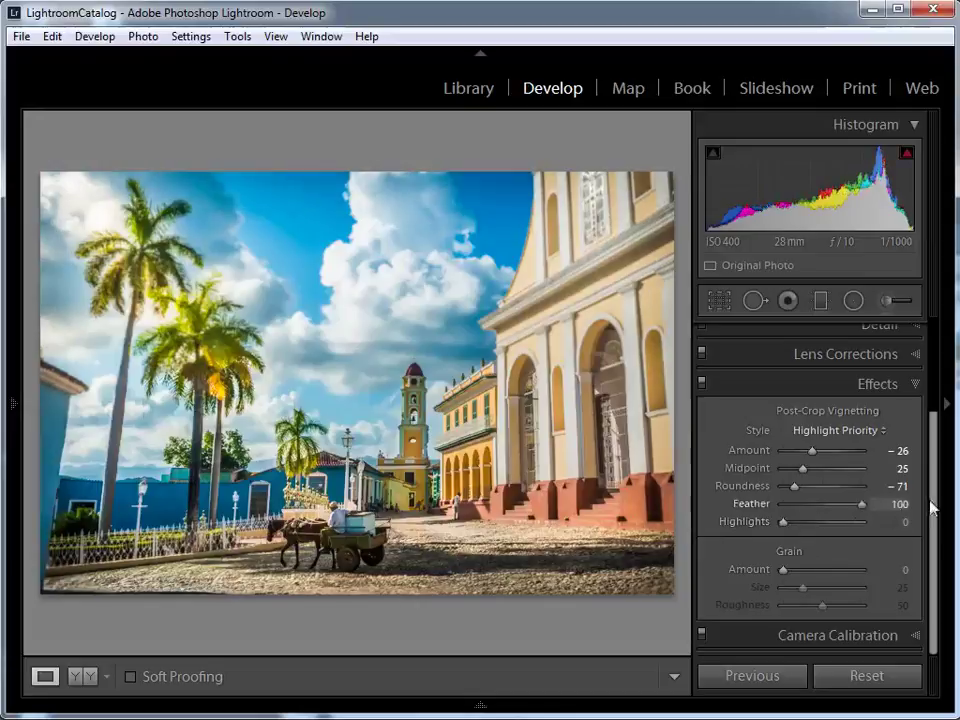
left_click_drag(783, 521, 879, 521)
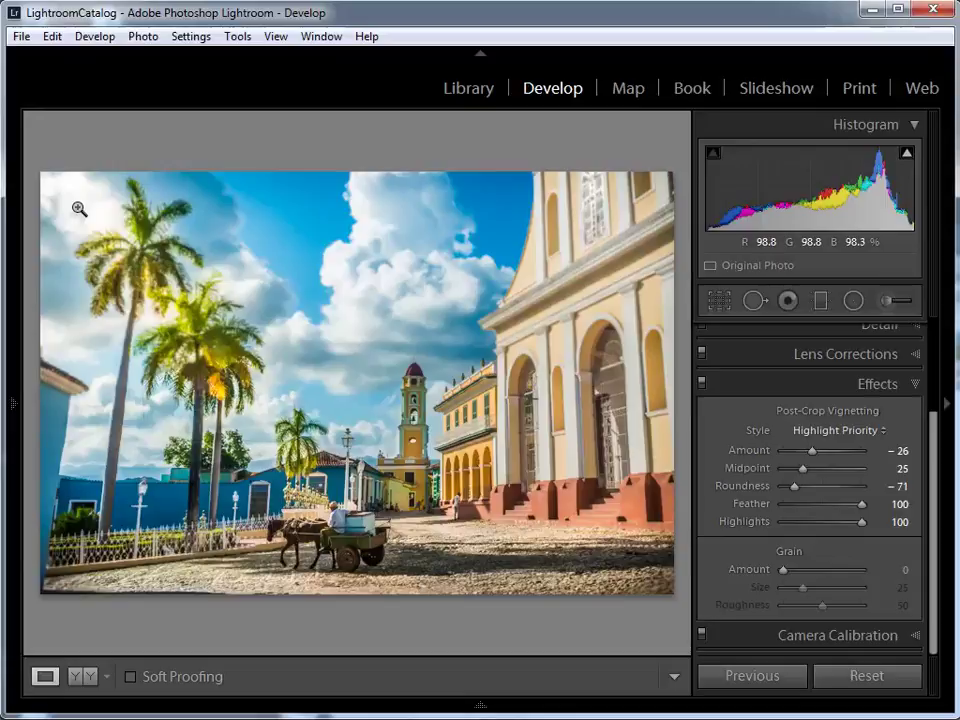
key("backslash")
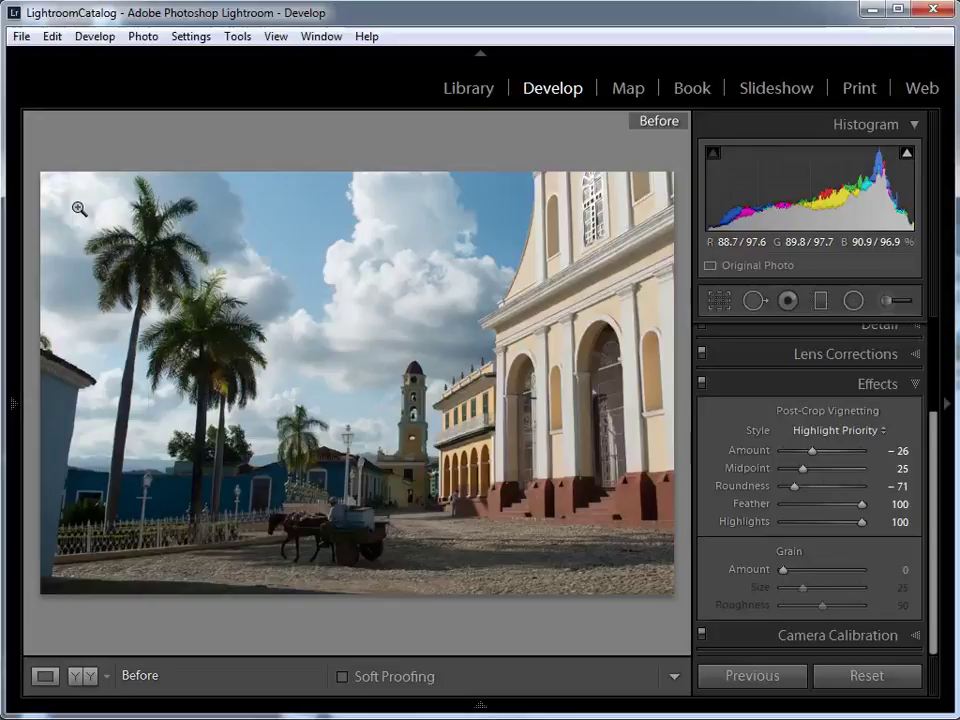
key("backslash")
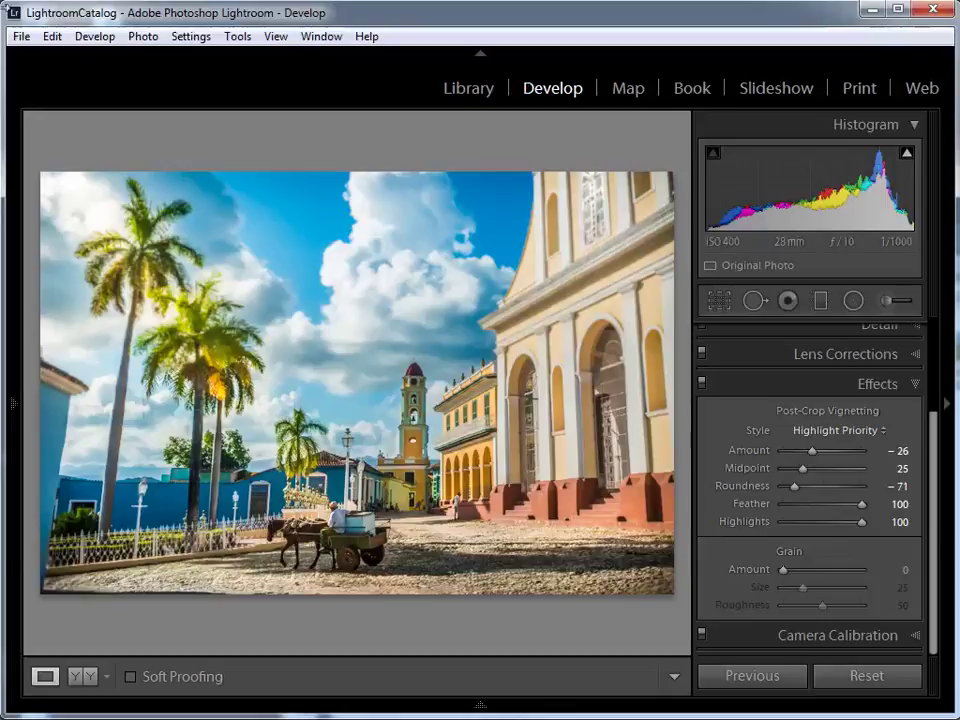
Start exporting the photo to the hard drive and set its custom file name to "trinidad edit"
left_click(20, 36)
left_click(70, 245)
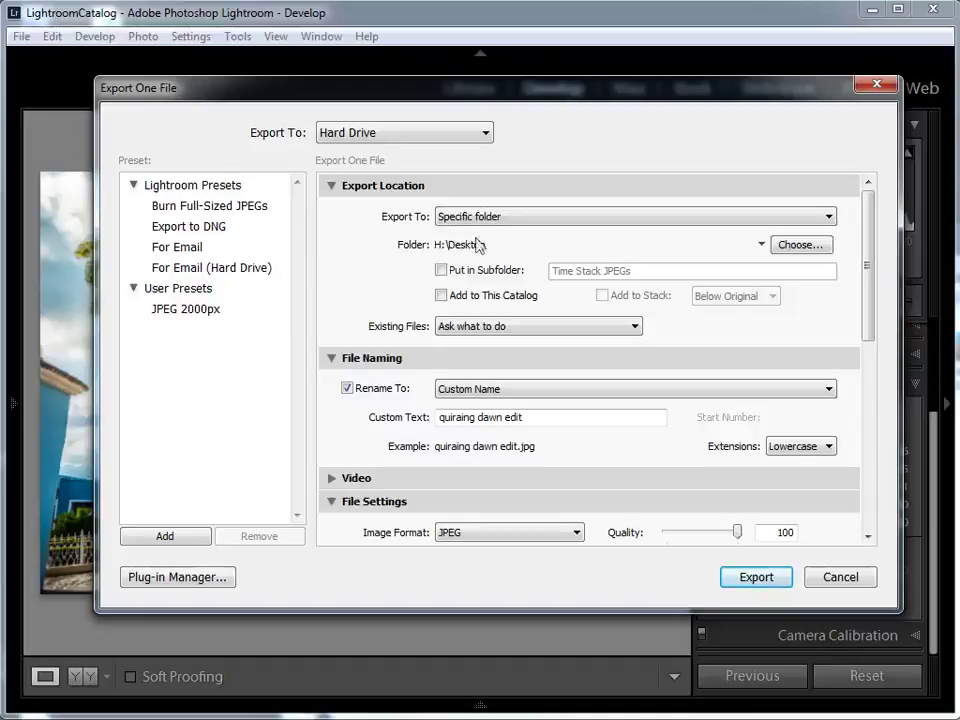
triple_click(542, 413)
key("BackSpace")
type("trinidad edit")
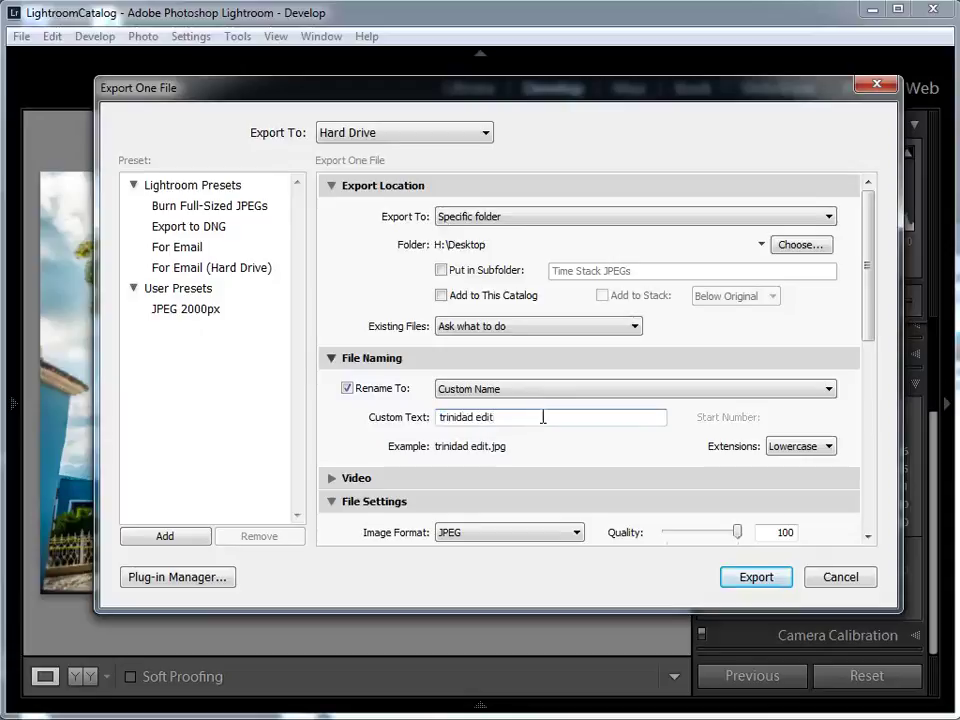
Keep JPEG as the image format, limit the file size to 5000 K, and export the photo
left_click_drag(870, 214, 871, 253)
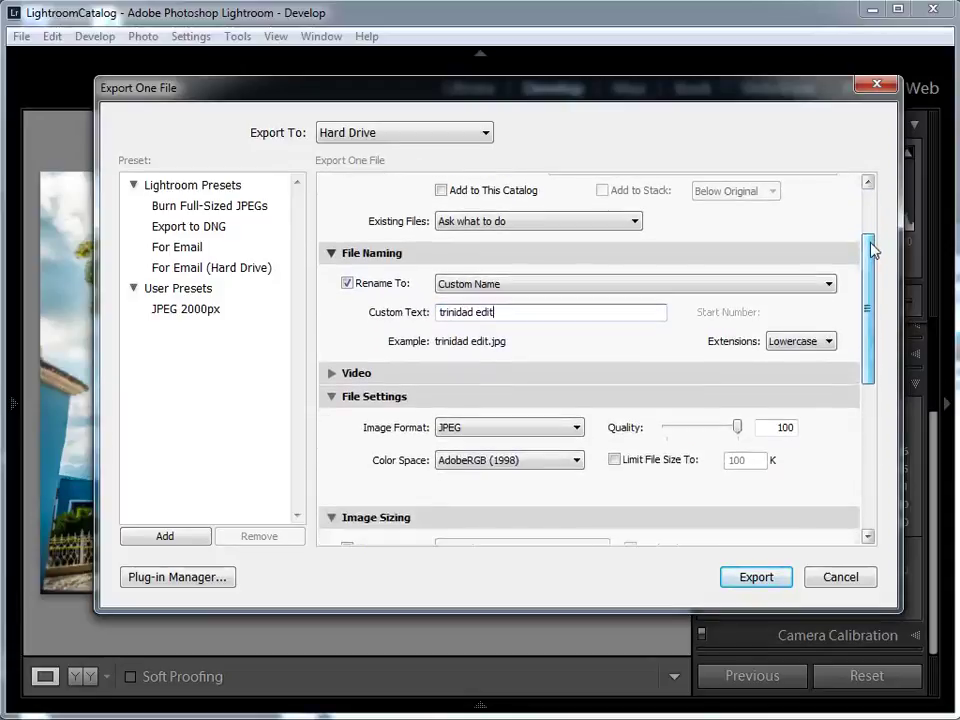
left_click(525, 430)
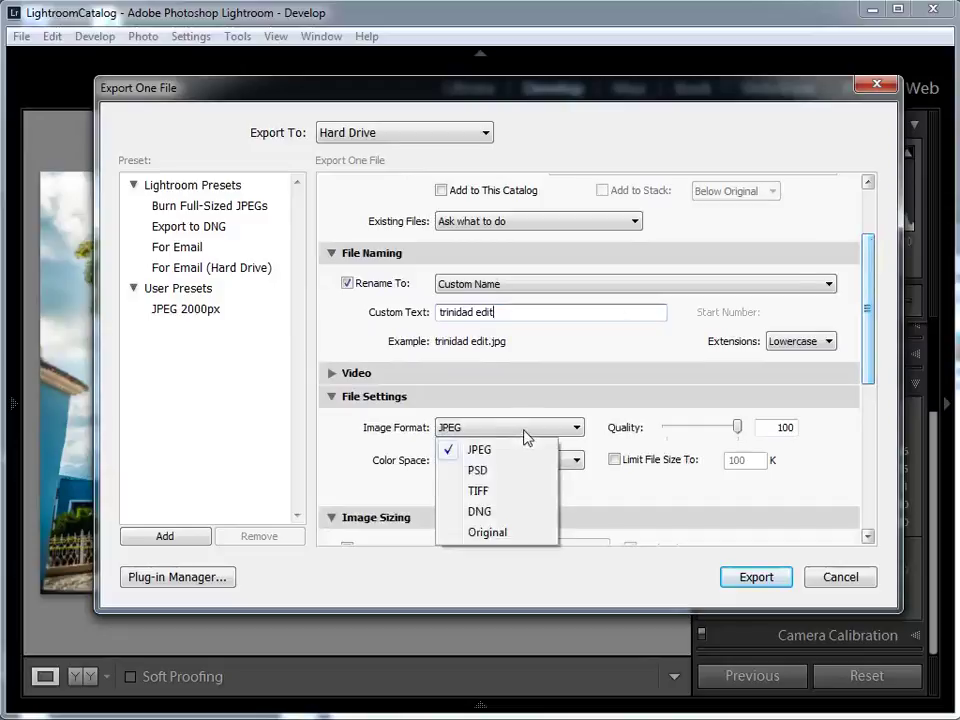
left_click(525, 435)
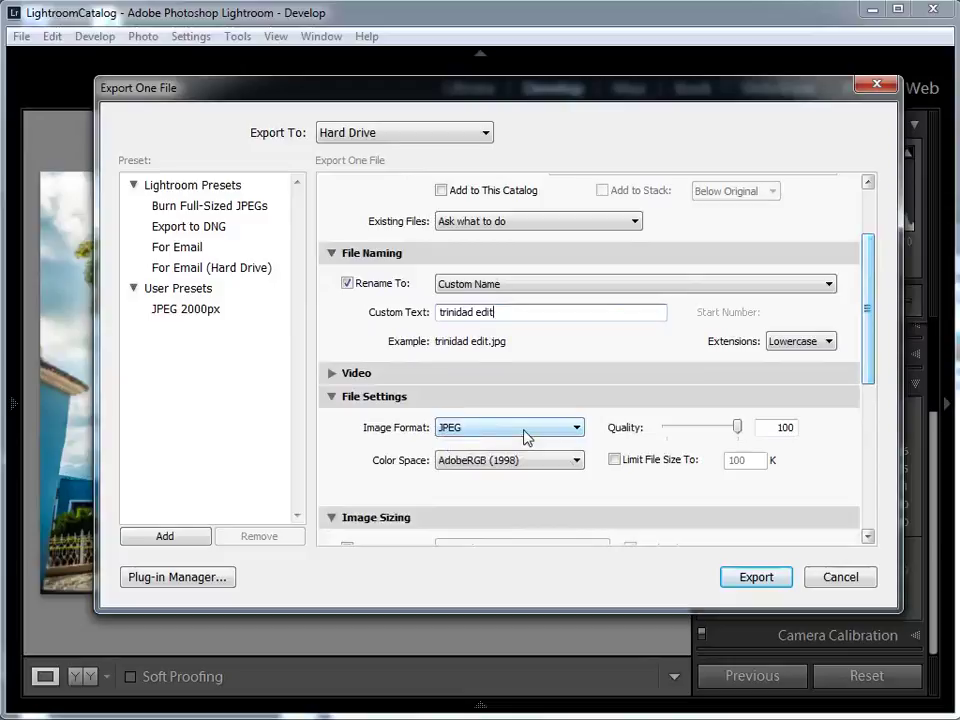
left_click(614, 462)
double_click(746, 460)
type("5000")
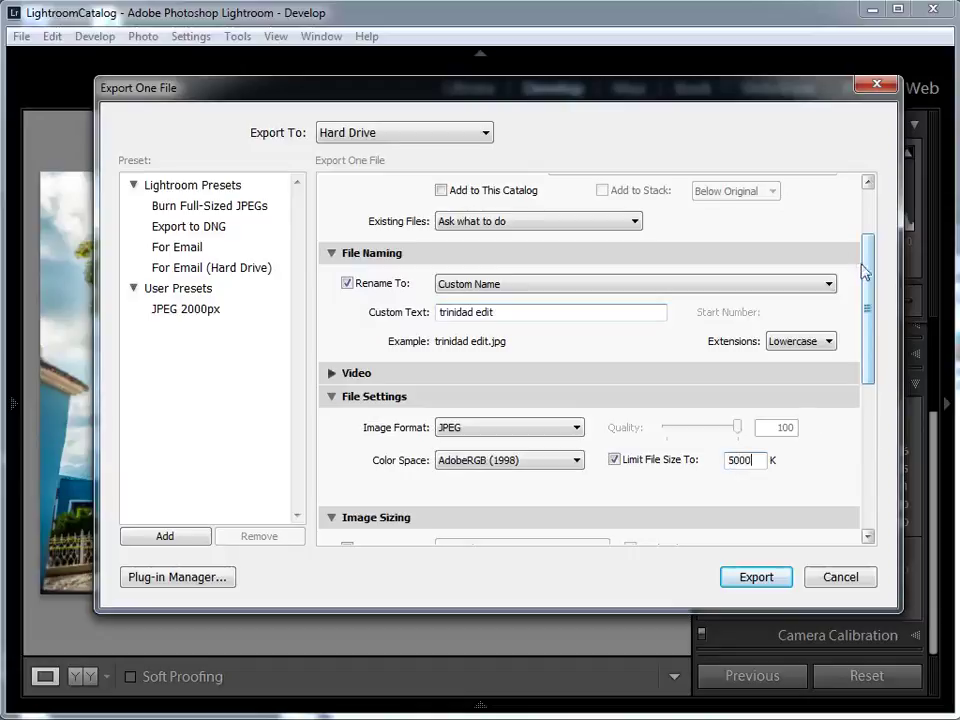
left_click_drag(861, 272, 868, 280)
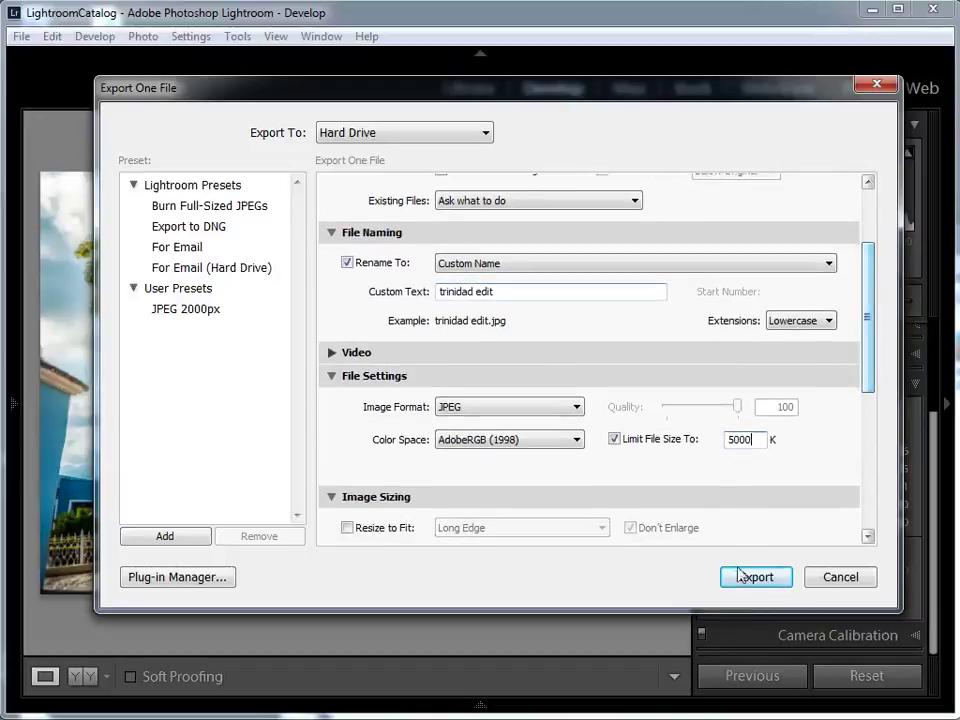
left_click(749, 580)
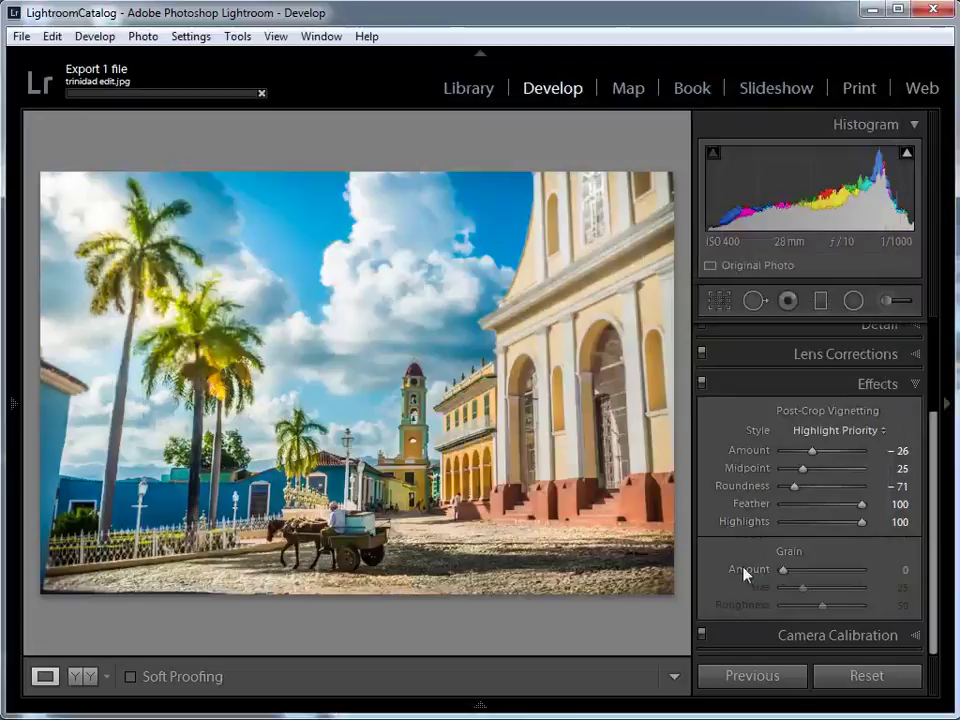